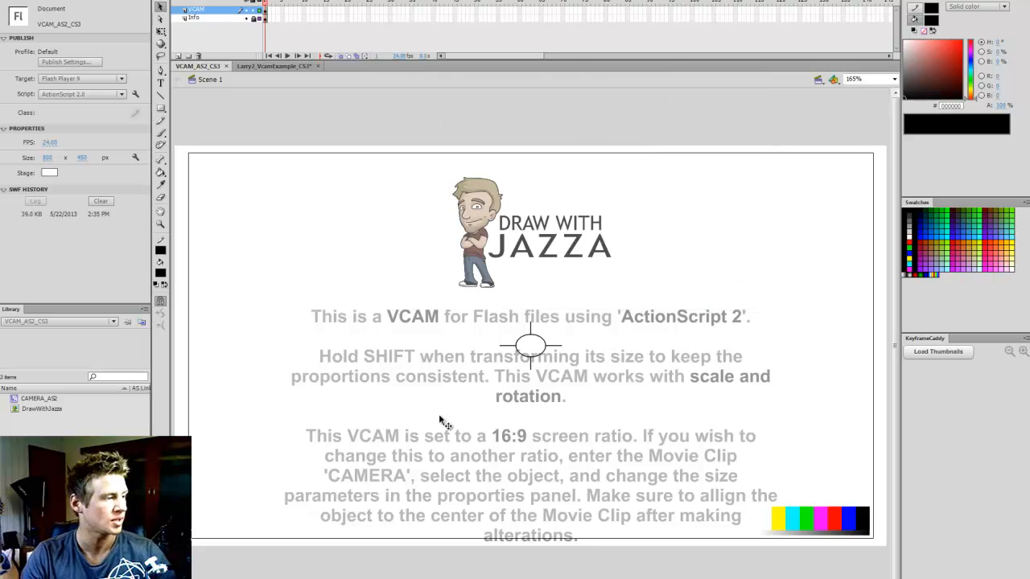
Hide the VCAM layer and show it again to compare the stage with and without the camera frame
{"action": "left_click", "coordinate": [248, 9]}
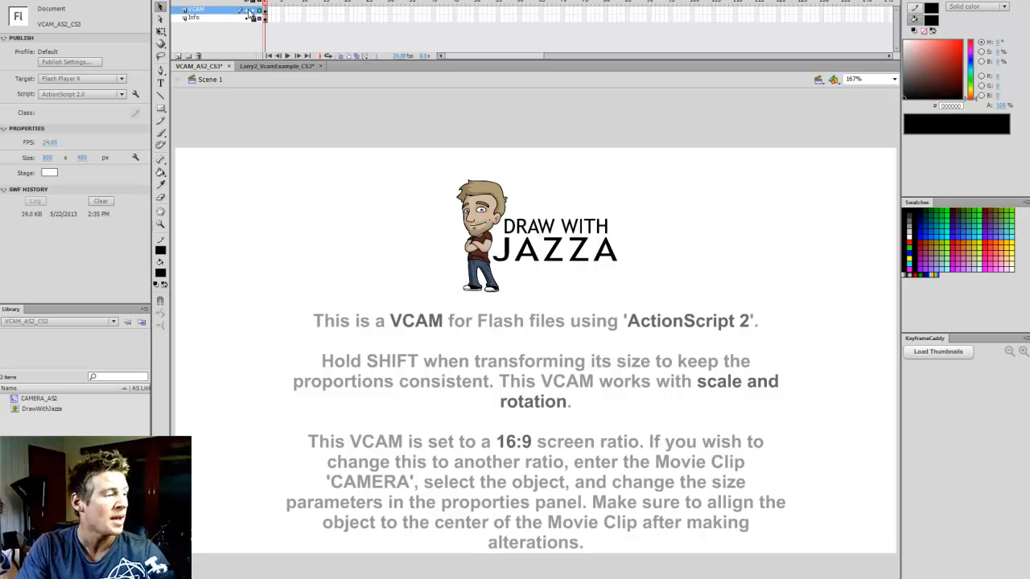
{"action": "left_click", "coordinate": [248, 11]}
{"action": "left_click", "coordinate": [576, 202]}
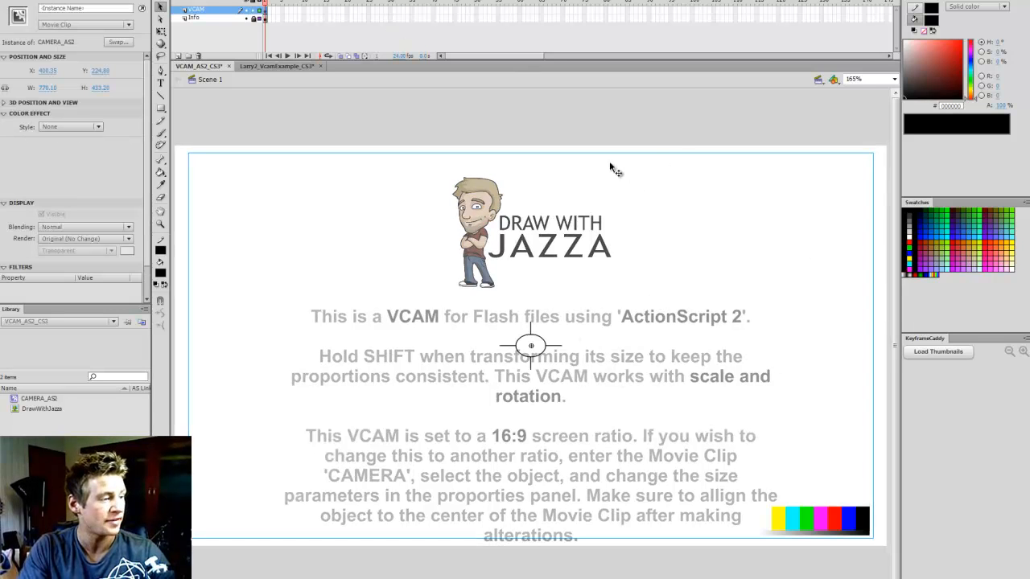
Try moving the VCAM camera clip on the stage, undo the move, and fit the stage in view
{"action": "left_click", "coordinate": [653, 151]}
{"action": "left_click_drag", "start_coordinate": [685, 216], "coordinate": [661, 146]}
{"action": "key", "text": "ctrl+z"}
{"action": "key", "text": "ctrl+2"}
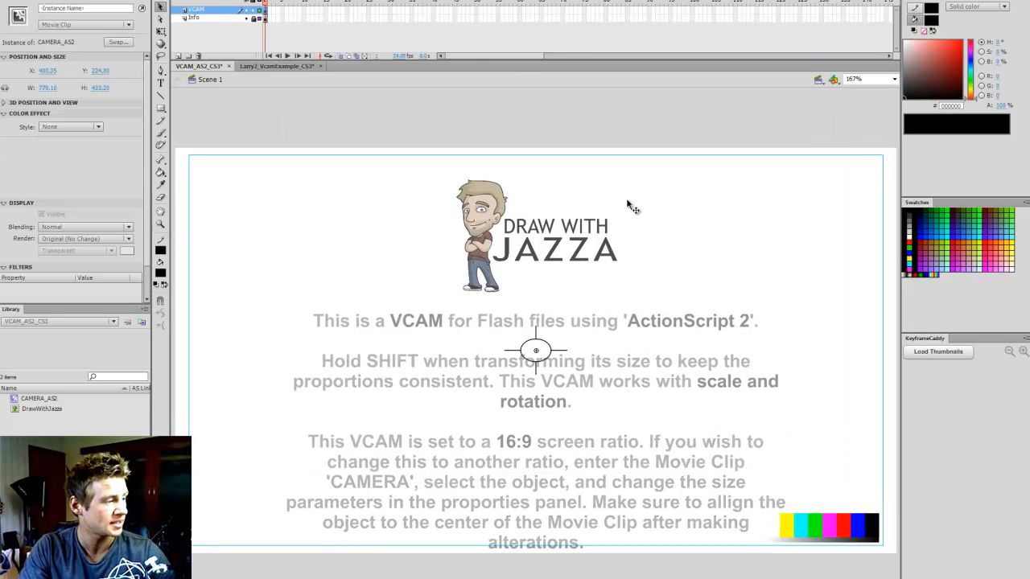
Try to scale down the camera clip with Free Transform, undo the scaling, and deselect the clip
{"action": "key", "text": "q"}
{"action": "left_click", "coordinate": [888, 78]}
{"action": "left_click", "coordinate": [876, 98]}
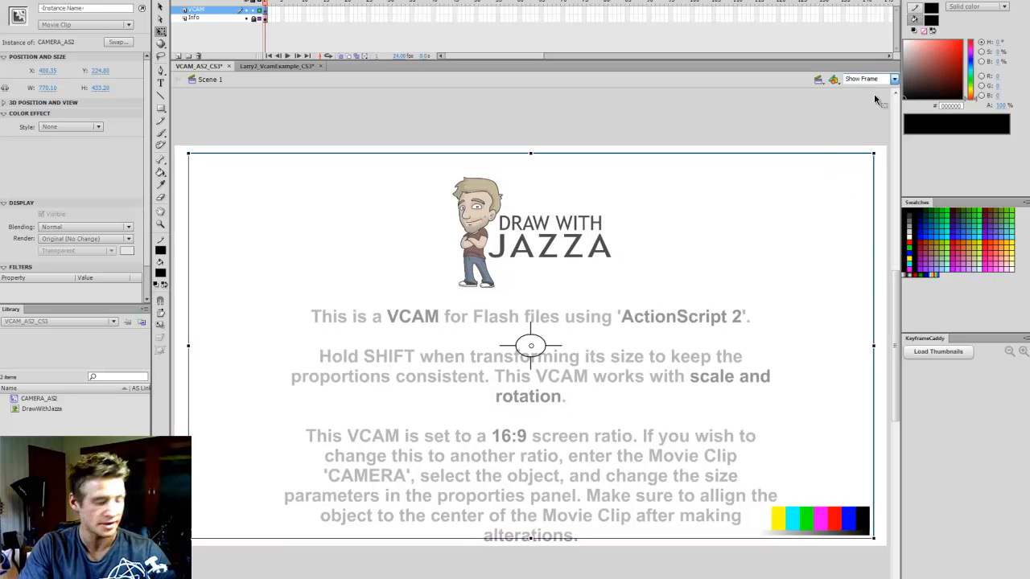
{"action": "left_click_drag", "start_coordinate": [873, 152], "coordinate": [795, 203]}
{"action": "key", "text": "ctrl+z"}
{"action": "left_click", "coordinate": [807, 134]}
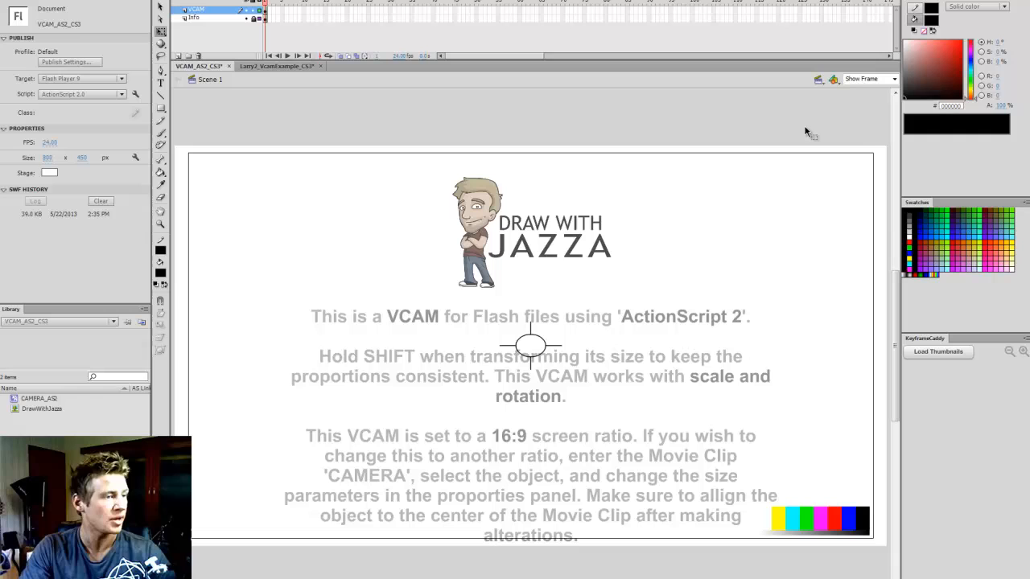
Delete the camera clip from the stage and test the movie without it
{"action": "left_click", "coordinate": [811, 197]}
{"action": "key", "text": "Delete"}
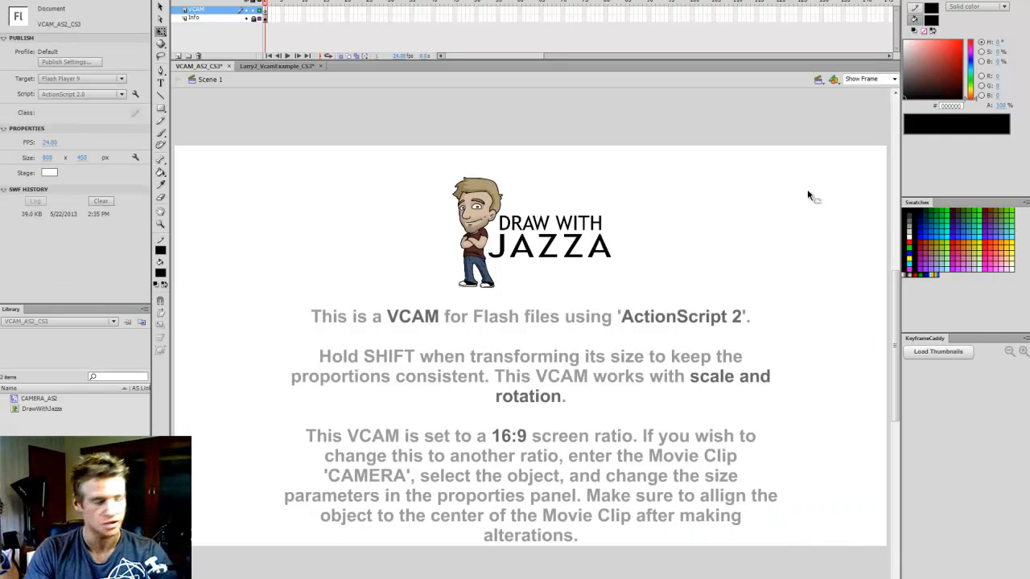
{"action": "key", "text": "ctrl+Return"}
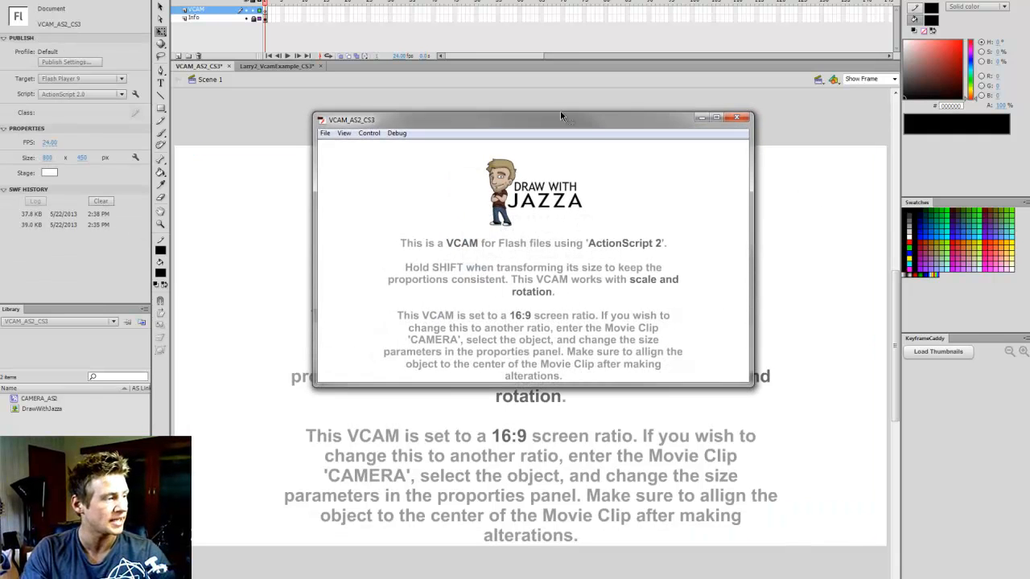
{"action": "left_click_drag", "start_coordinate": [589, 119], "coordinate": [859, 26]}
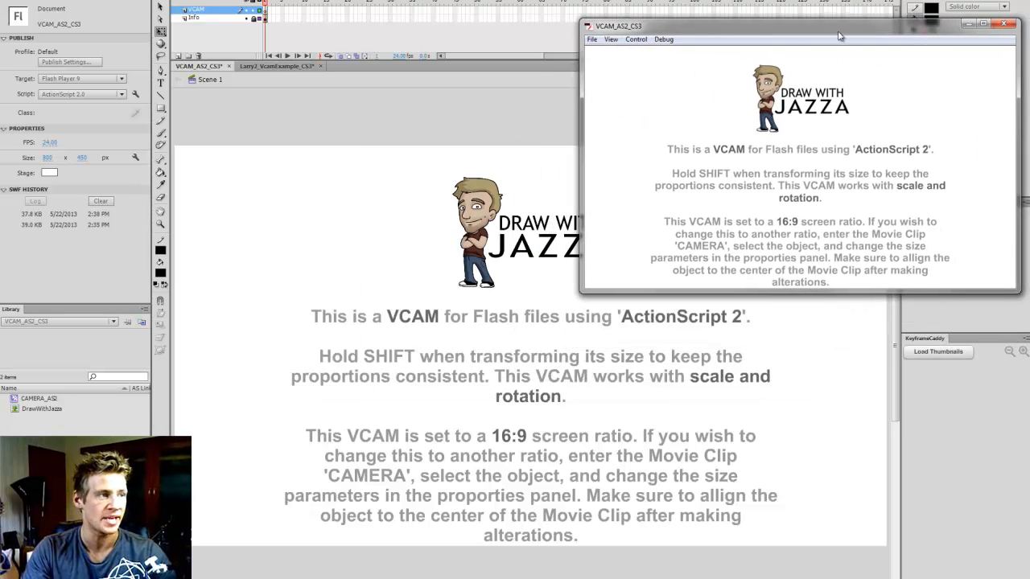
{"action": "left_click_drag", "start_coordinate": [839, 36], "coordinate": [817, 28]}
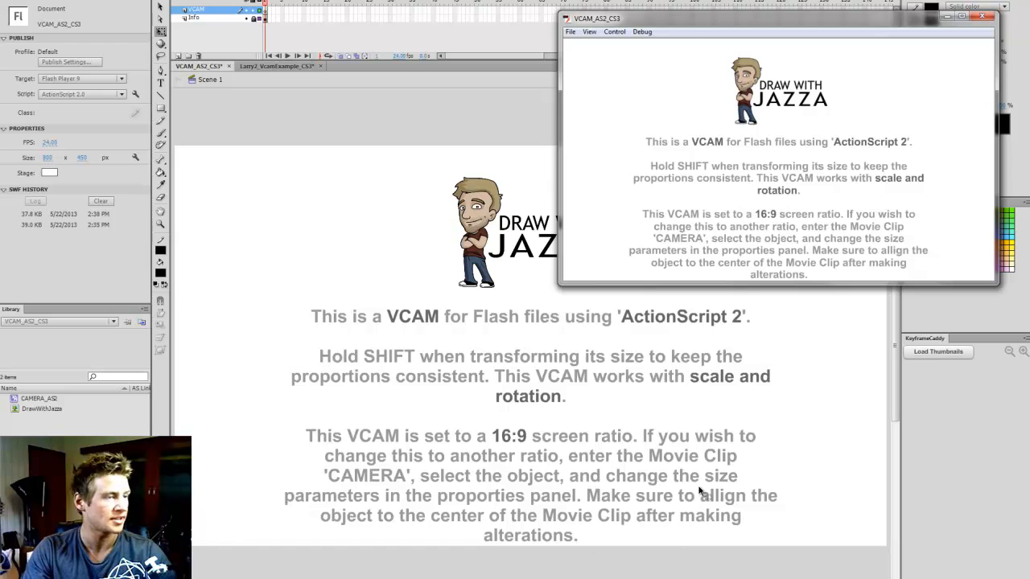
{"action": "left_click", "coordinate": [977, 19]}
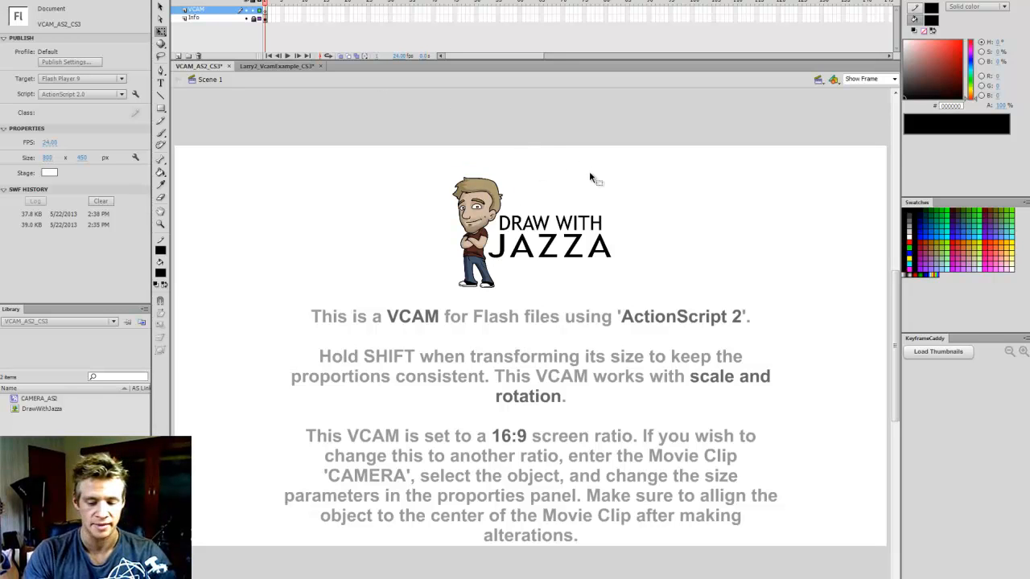
{"action": "key", "text": "ctrl+Return"}
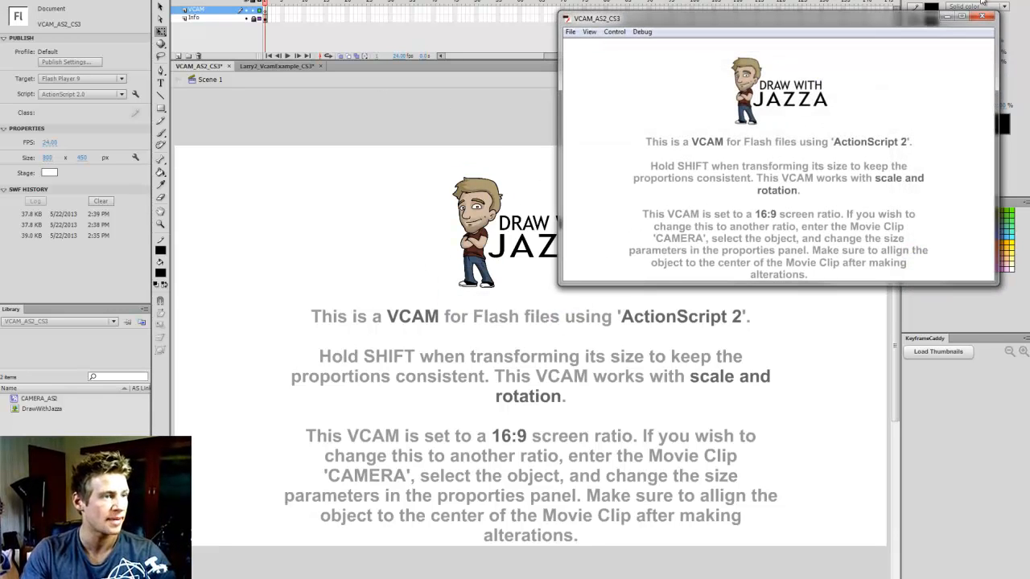
{"action": "left_click", "coordinate": [982, 16]}
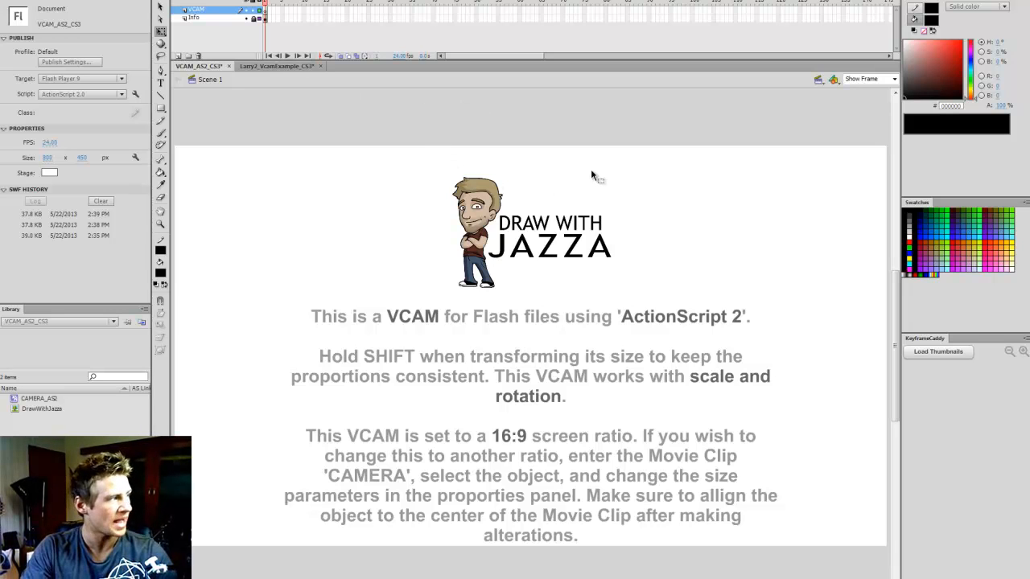
Scale the camera clip proportionally to about 423 × 239 px, shift it up toward the logo, and test the movie
{"action": "left_click", "coordinate": [453, 154]}
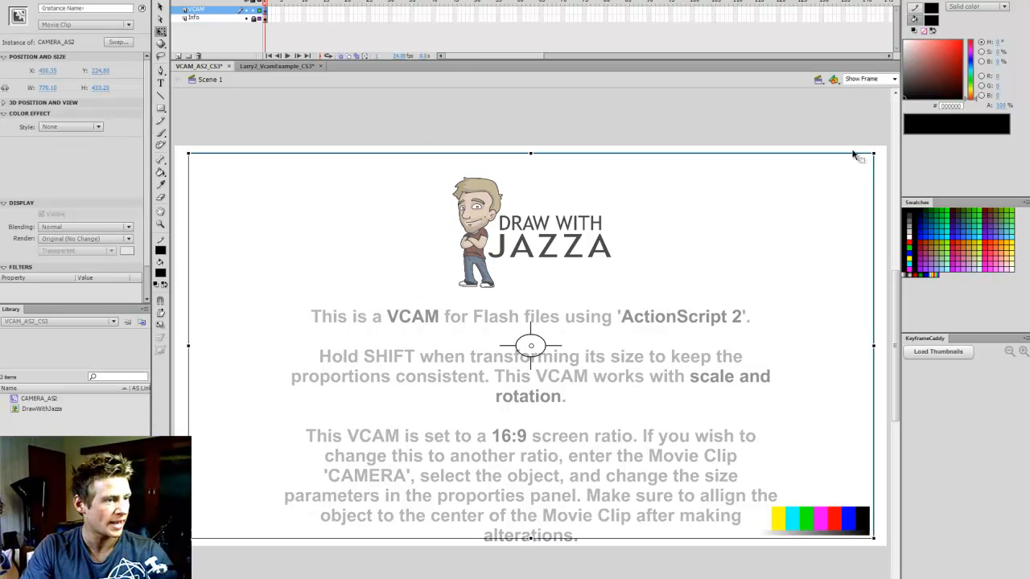
{"action": "left_click_drag", "start_coordinate": [873, 152], "coordinate": [811, 193]}
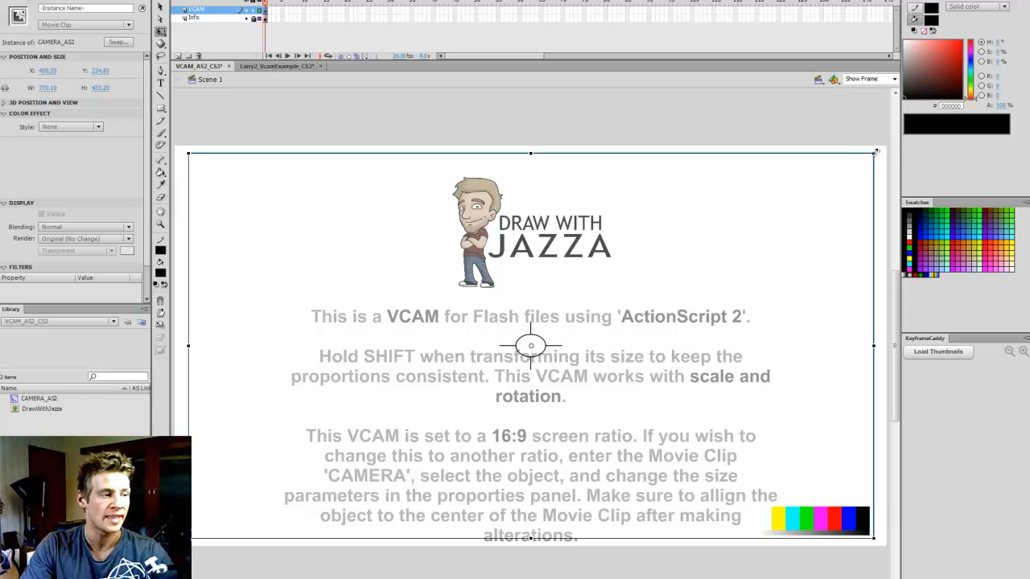
{"action": "left_click_drag", "start_coordinate": [879, 153], "coordinate": [718, 240]}
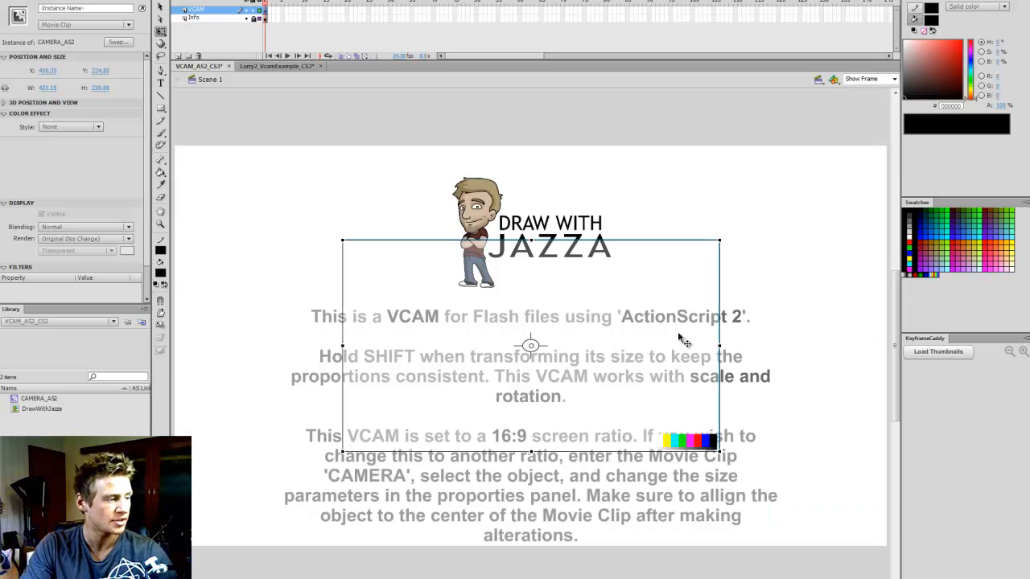
{"action": "left_click_drag", "start_coordinate": [680, 340], "coordinate": [678, 300]}
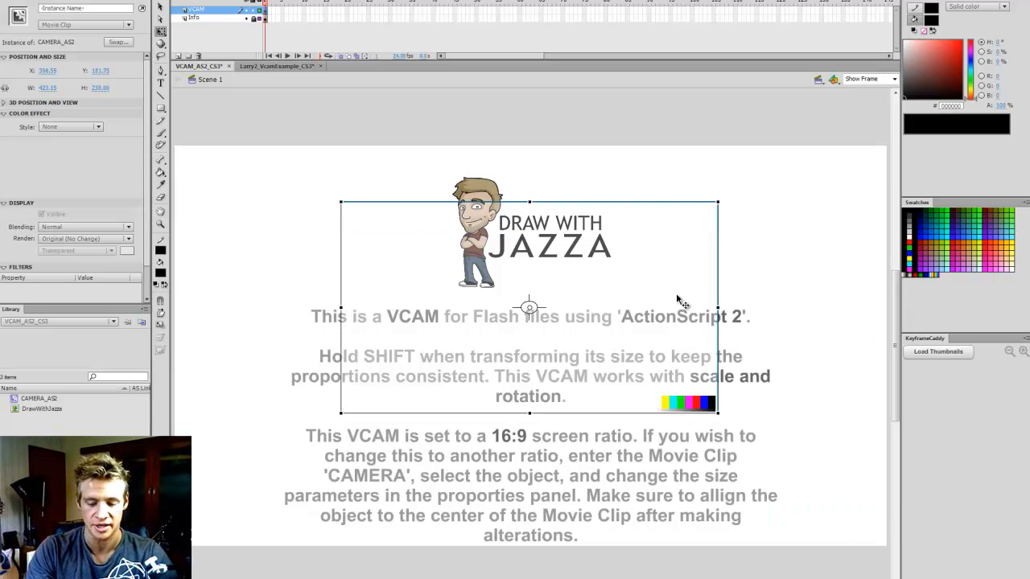
{"action": "key", "text": "ctrl+Return"}
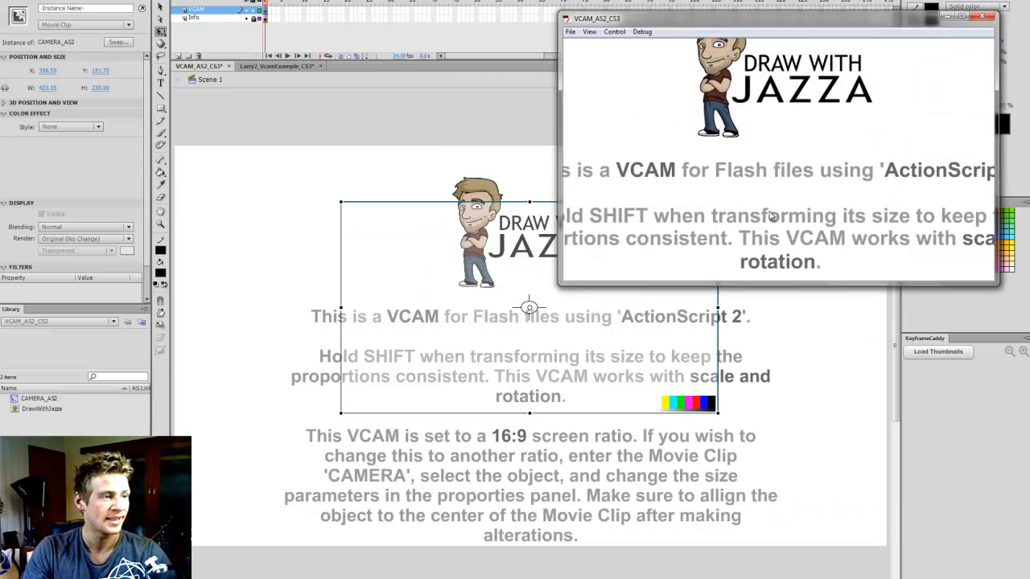
{"action": "left_click", "coordinate": [982, 16]}
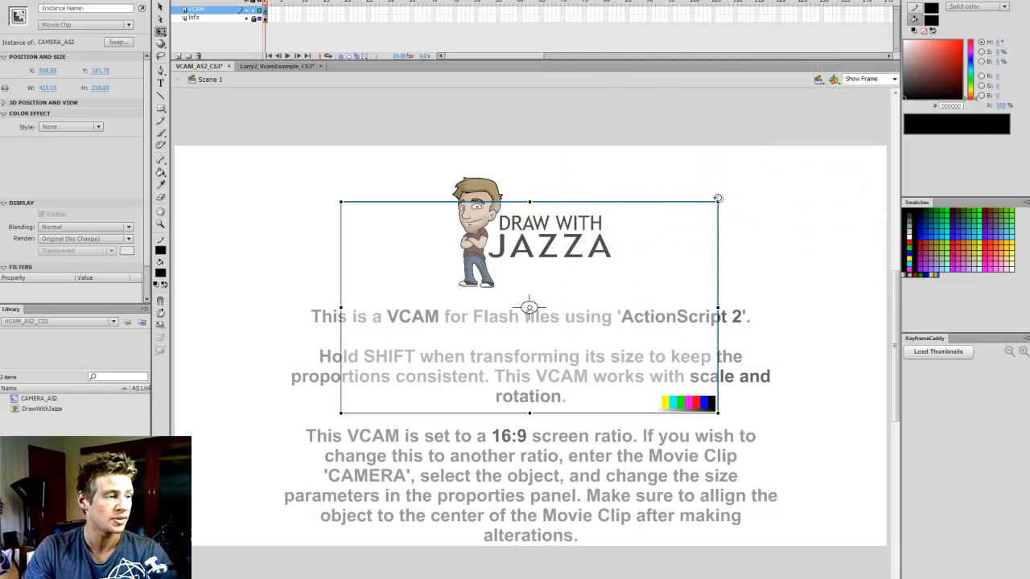
Rotate the camera clip clockwise around its centre and test the movie with the tilted camera
{"action": "left_click_drag", "start_coordinate": [726, 197], "coordinate": [752, 267]}
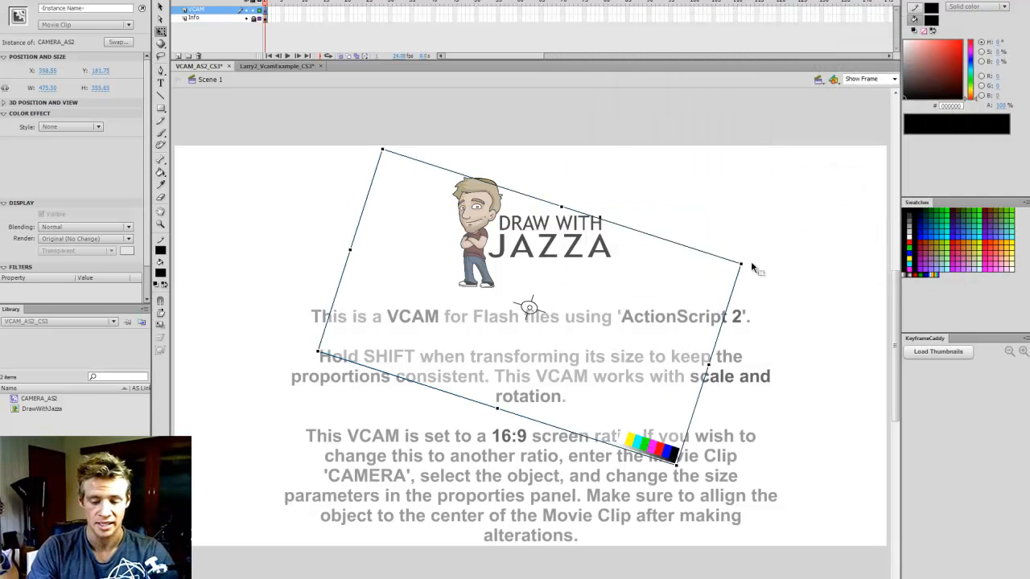
{"action": "key", "text": "ctrl+Return"}
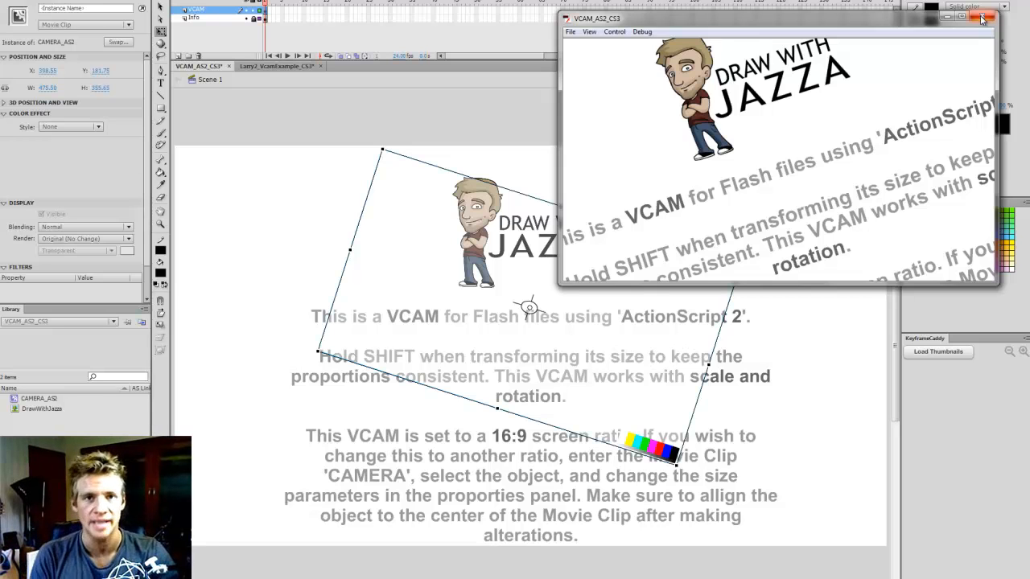
{"action": "left_click", "coordinate": [981, 18]}
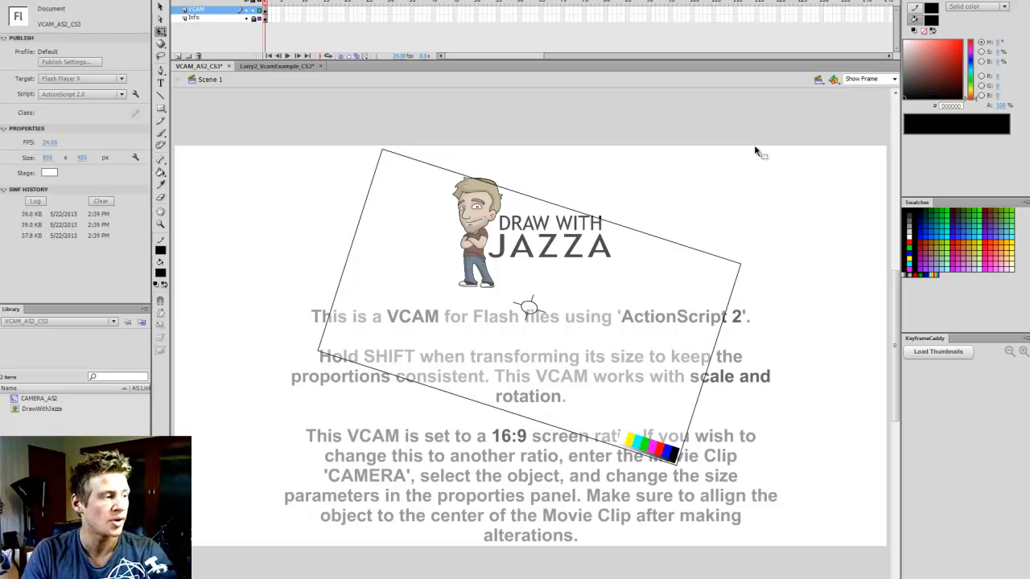
Undo the camera clip's rotation, move and scaling, and deselect it
{"action": "key", "text": "ctrl+z"}
{"action": "key", "text": "ctrl+z"}
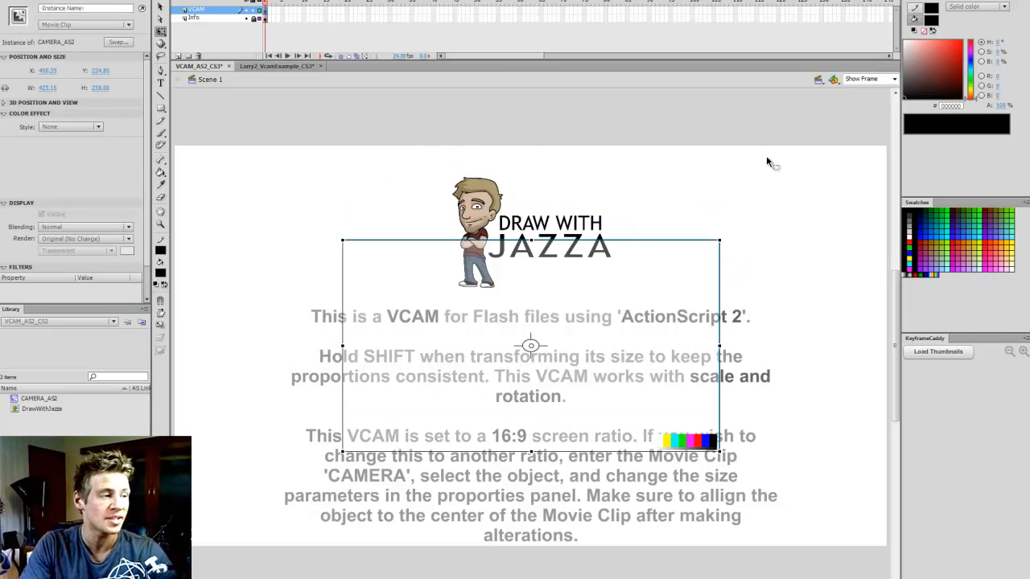
{"action": "left_click", "coordinate": [787, 121]}
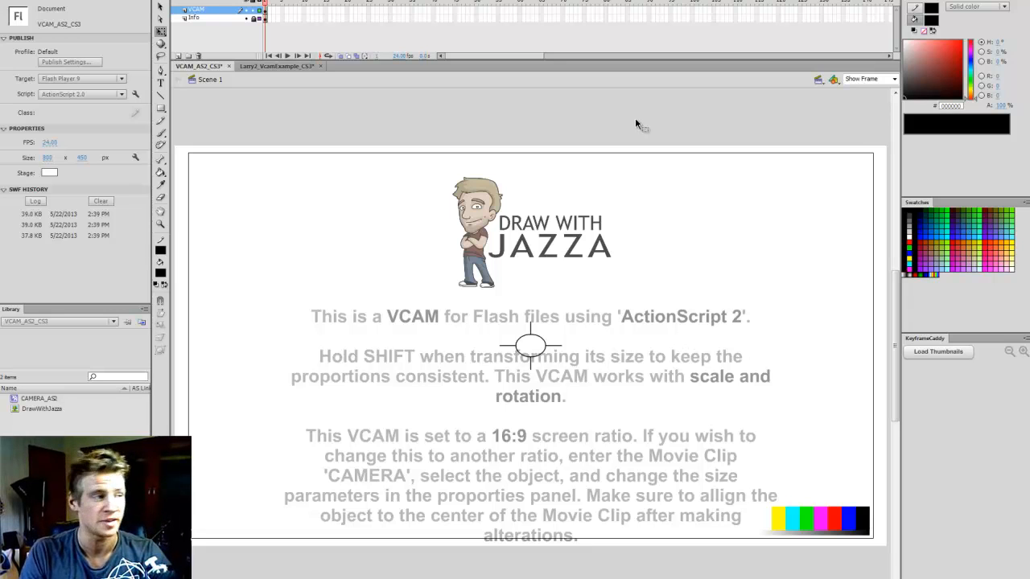
Switch to the Larry2_VcamExample_CS3 document and scrub through its timeline to examine the castle scene and camera
{"action": "left_click", "coordinate": [294, 68]}
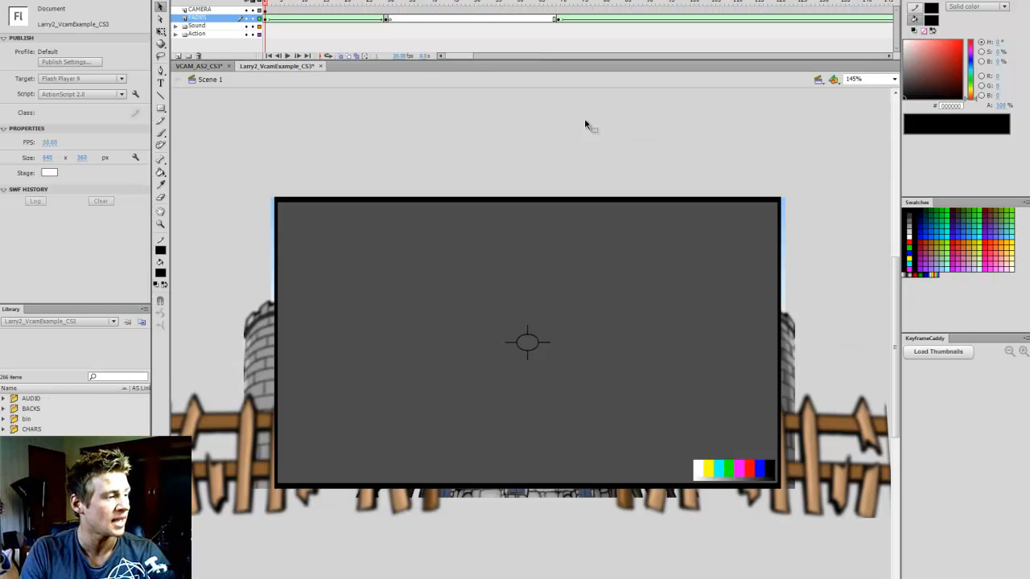
{"action": "left_click", "coordinate": [408, 5]}
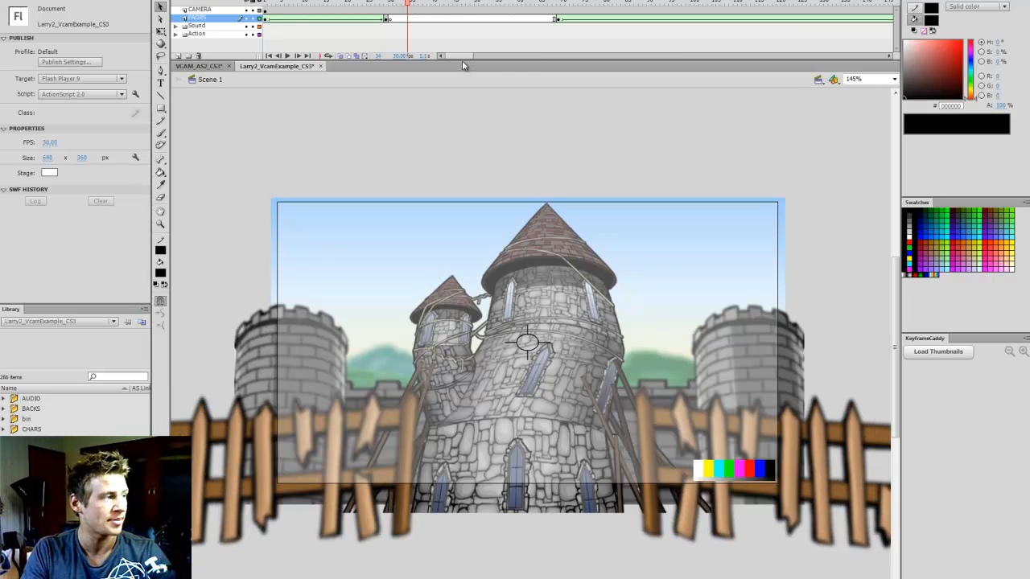
{"action": "mouse_move", "coordinate": [462, 56]}
{"action": "left_mouse_down"}
{"action": "mouse_move", "coordinate": [451, 55]}
{"action": "mouse_move", "coordinate": [482, 57]}
{"action": "mouse_move", "coordinate": [451, 56]}
{"action": "left_mouse_up"}
{"action": "left_click", "coordinate": [475, 4]}
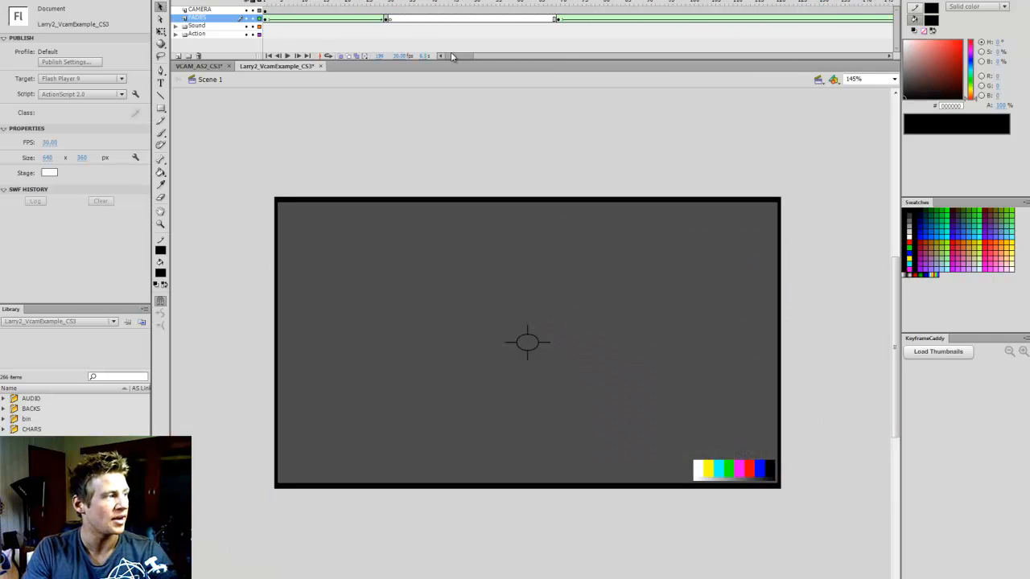
{"action": "left_click", "coordinate": [327, 16]}
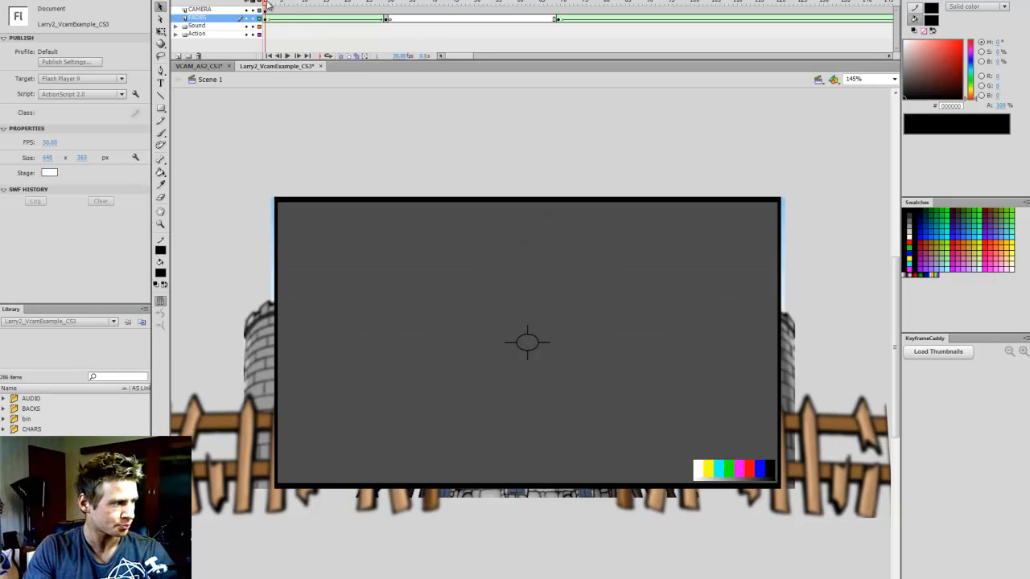
{"action": "left_click_drag", "start_coordinate": [268, 4], "coordinate": [364, 7]}
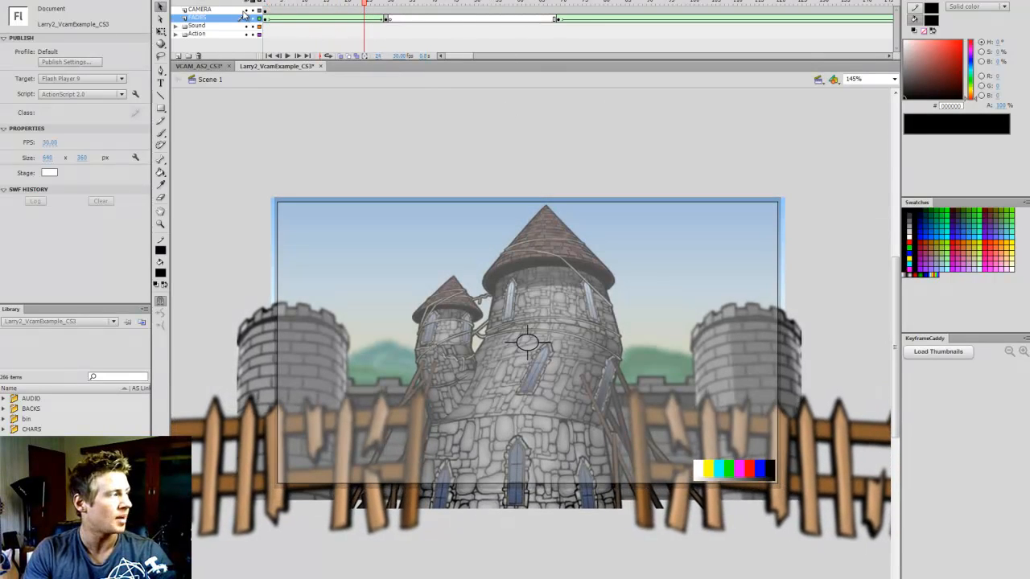
Hide the Sound, Action and CAMERA layers and select the black fade shape on frame 1 of the FADES layer
{"action": "left_click_drag", "start_coordinate": [246, 24], "coordinate": [245, 35]}
{"action": "left_click", "coordinate": [264, 4]}
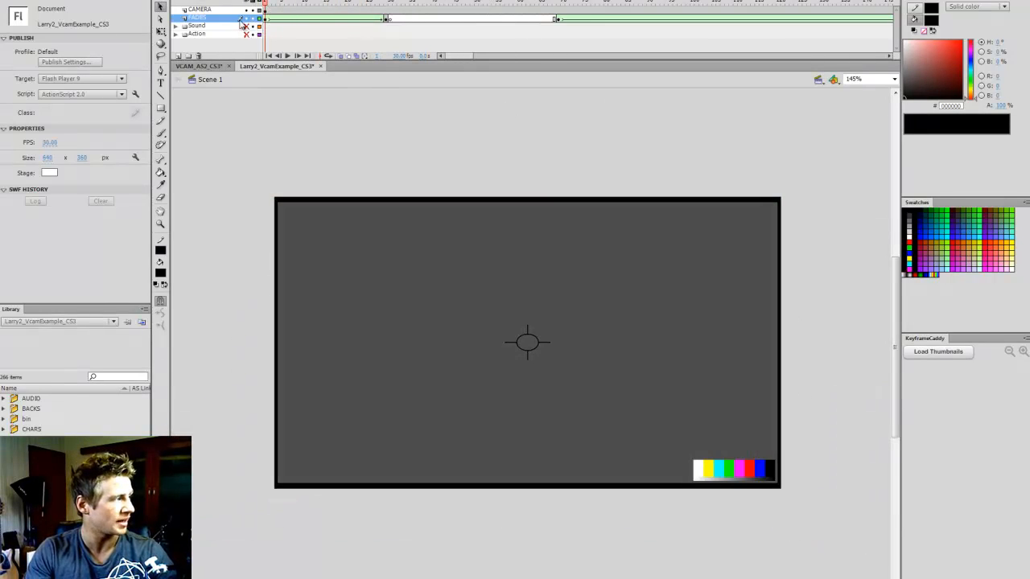
{"action": "left_click", "coordinate": [411, 257]}
{"action": "left_click", "coordinate": [252, 8]}
{"action": "left_click", "coordinate": [264, 19]}
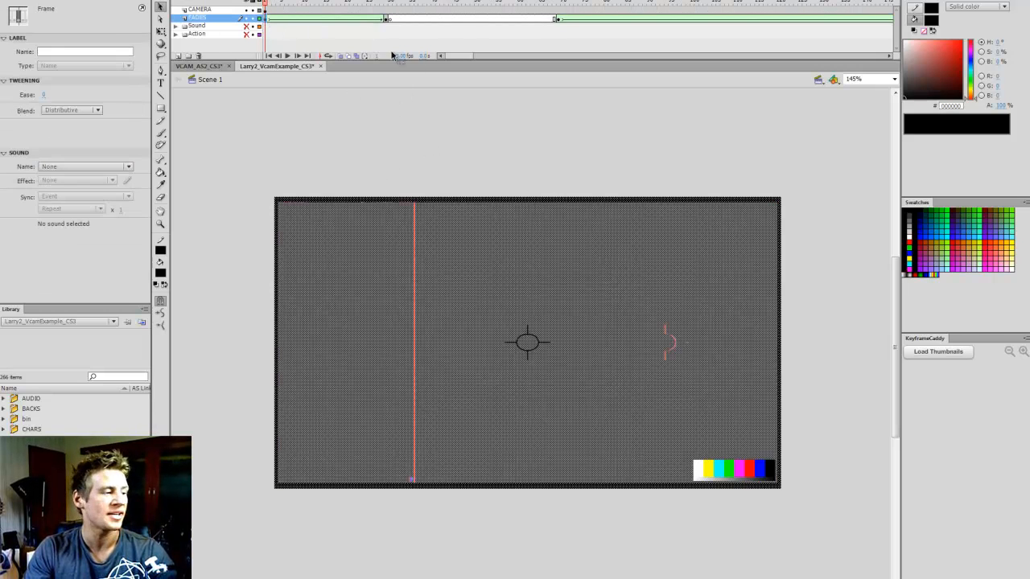
{"action": "left_click", "coordinate": [596, 138]}
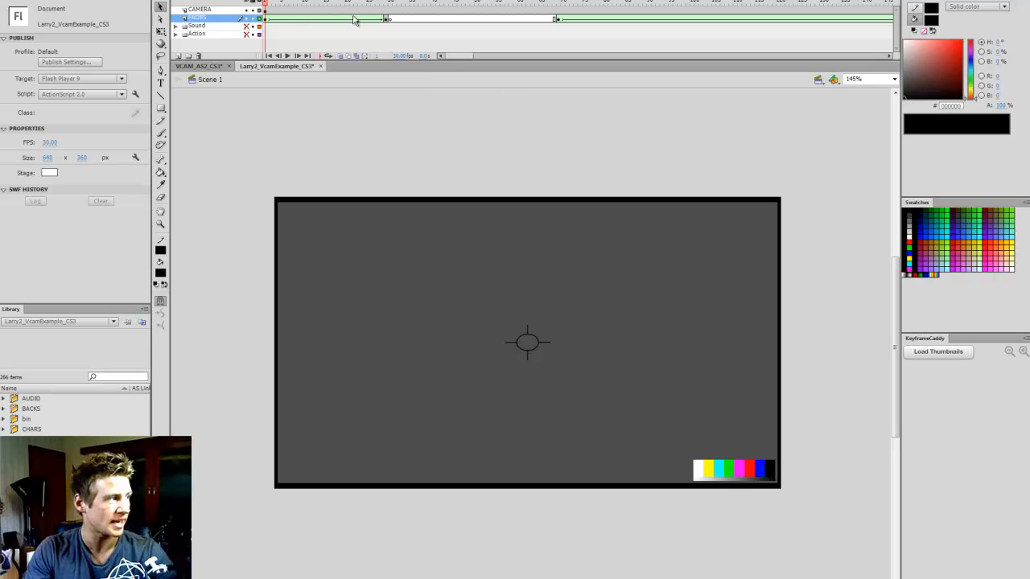
{"action": "left_click", "coordinate": [245, 9]}
{"action": "left_click", "coordinate": [453, 296]}
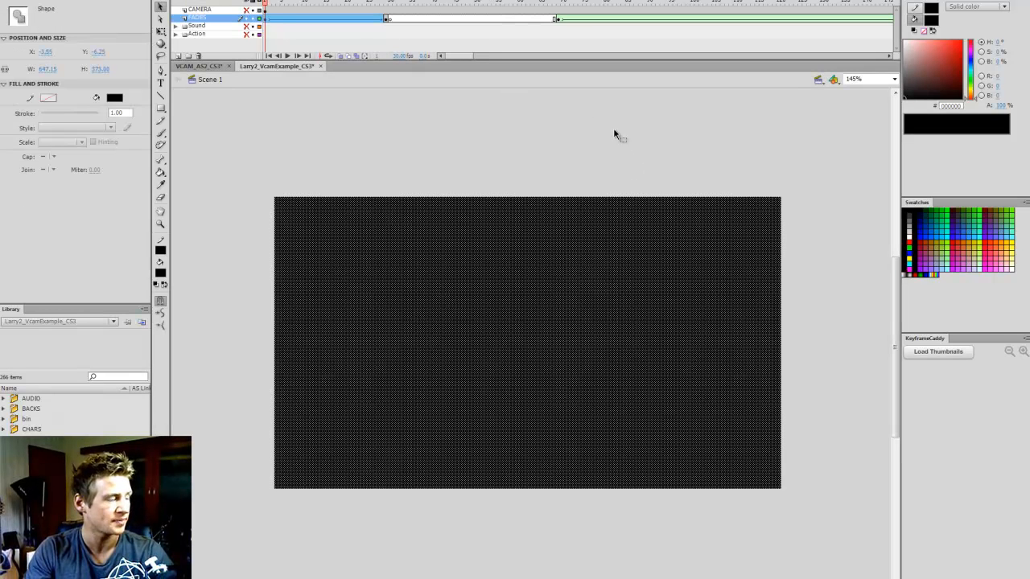
Examine the fade shape at the FADES layer's frame 29 keyframe and play the fade from frame 1
{"action": "left_click", "coordinate": [387, 22]}
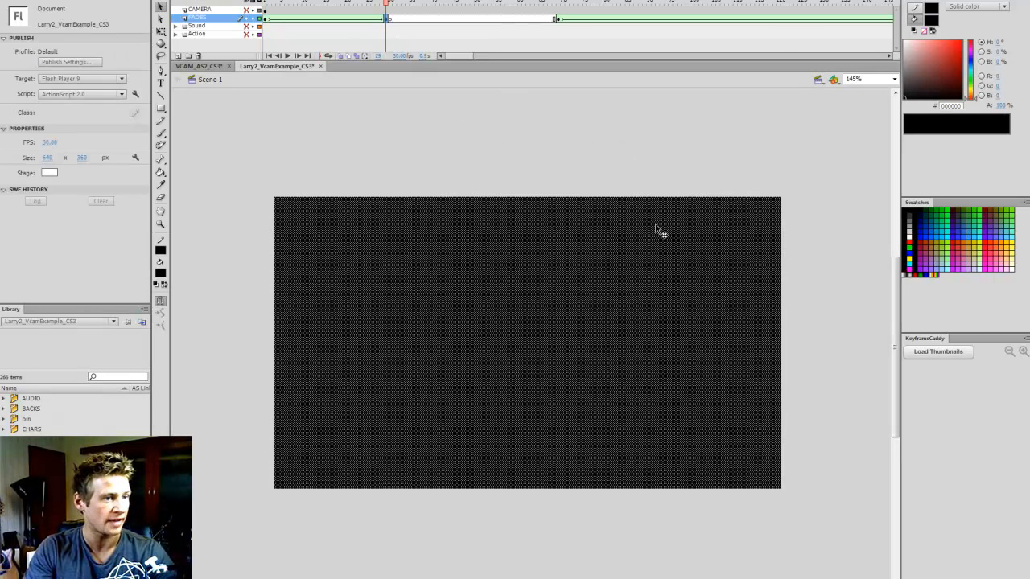
{"action": "left_click", "coordinate": [660, 231]}
{"action": "key", "text": "Delete"}
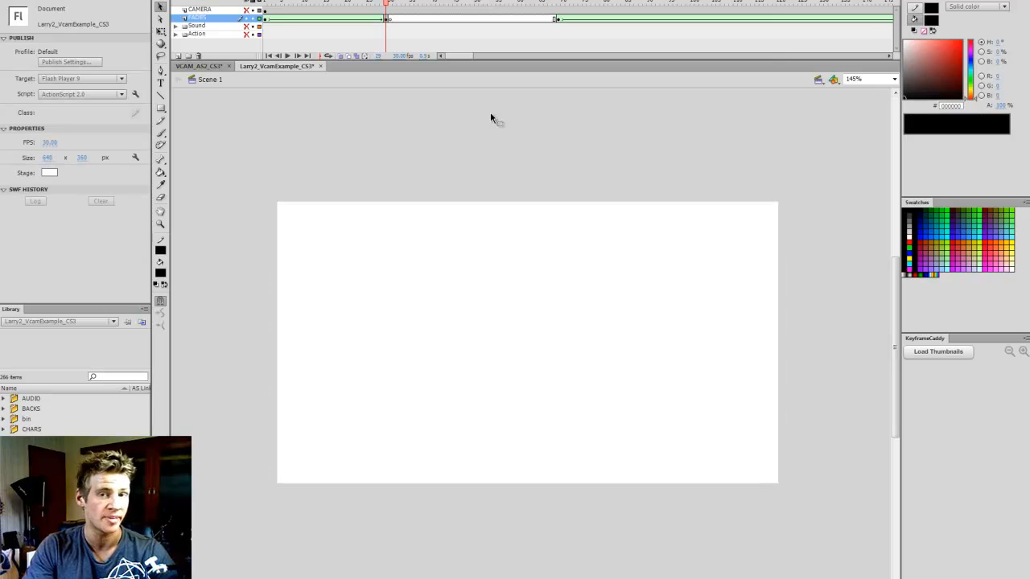
{"action": "left_click", "coordinate": [265, 4]}
{"action": "key", "text": "Return"}
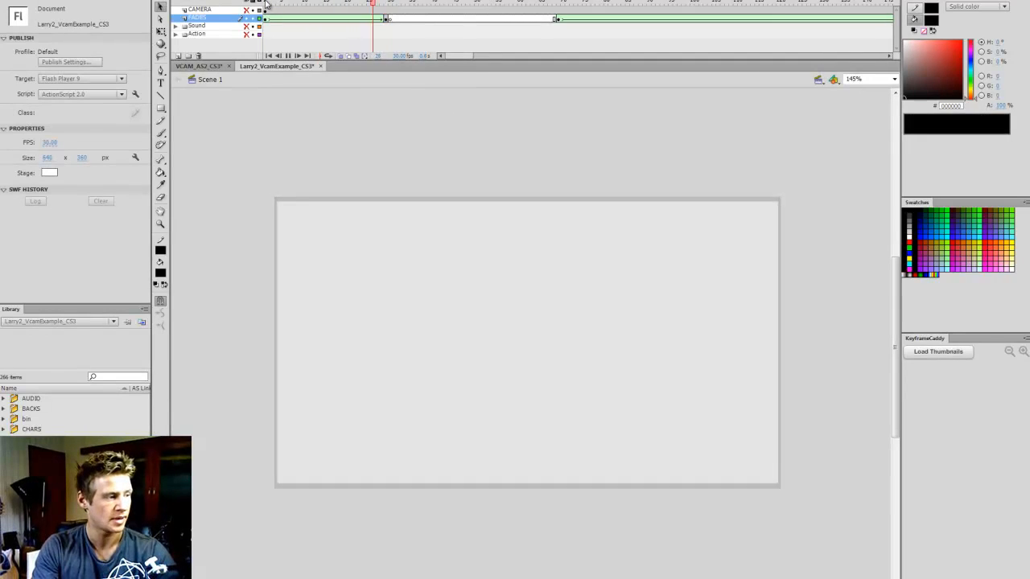
Replay the black fade from frame 1, show the CAMERA layer and play the timeline again from frame 1
{"action": "left_click", "coordinate": [266, 4]}
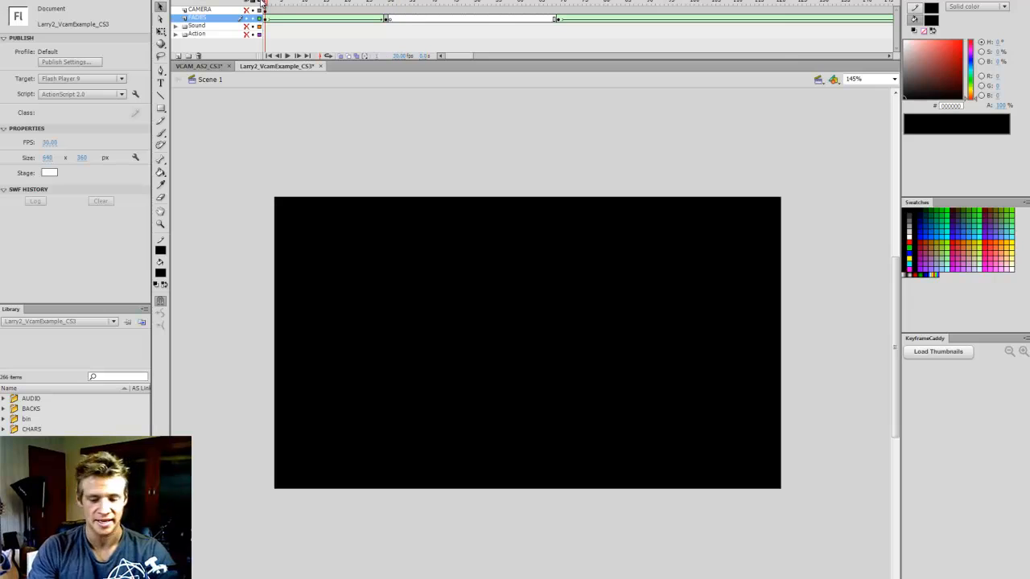
{"action": "key", "text": "Return"}
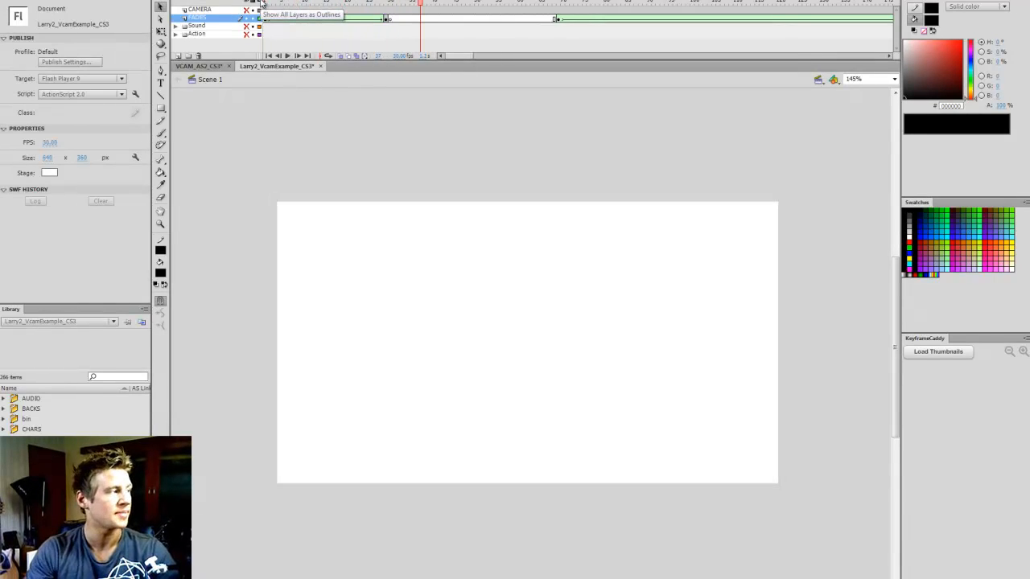
{"action": "left_click", "coordinate": [265, 4]}
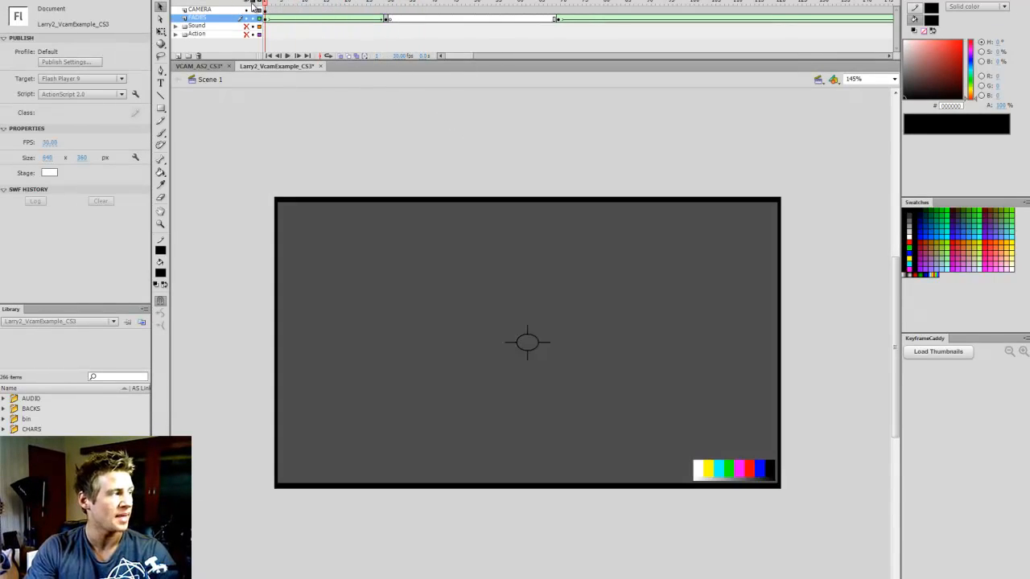
{"action": "key", "text": "Return"}
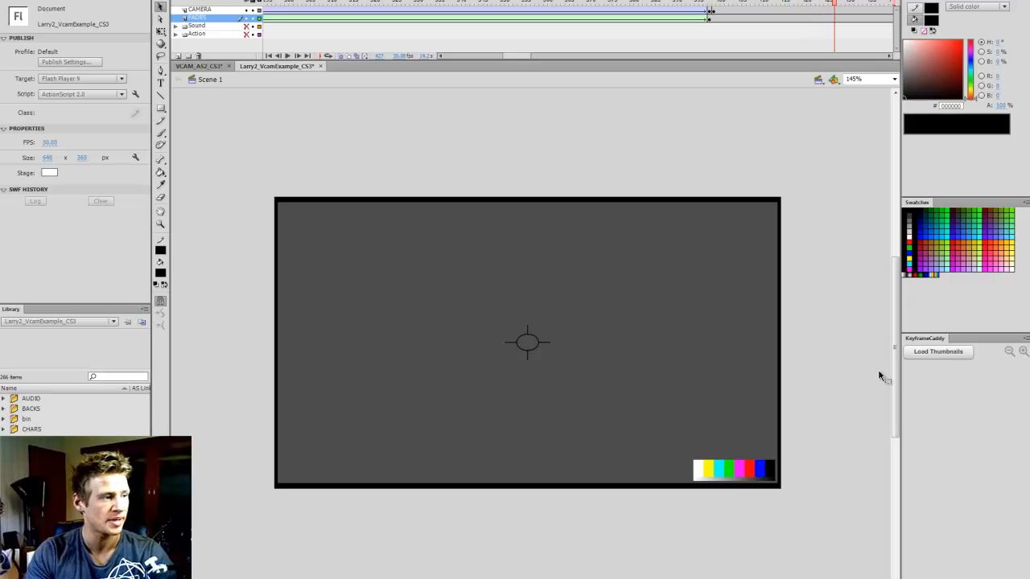
Go to the black fade at the end of the castle scene, show the Sound and Action layers, and hide the FADES layer
{"action": "left_click_drag", "start_coordinate": [526, 57], "coordinate": [522, 56]}
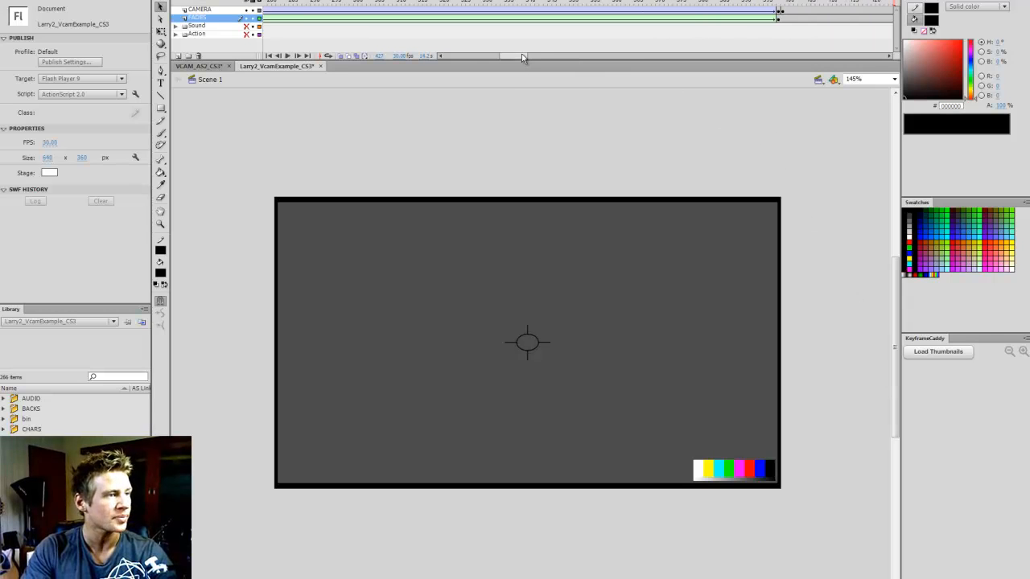
{"action": "mouse_move", "coordinate": [774, 5]}
{"action": "left_mouse_down"}
{"action": "mouse_move", "coordinate": [759, 5]}
{"action": "mouse_move", "coordinate": [783, 8]}
{"action": "left_mouse_up"}
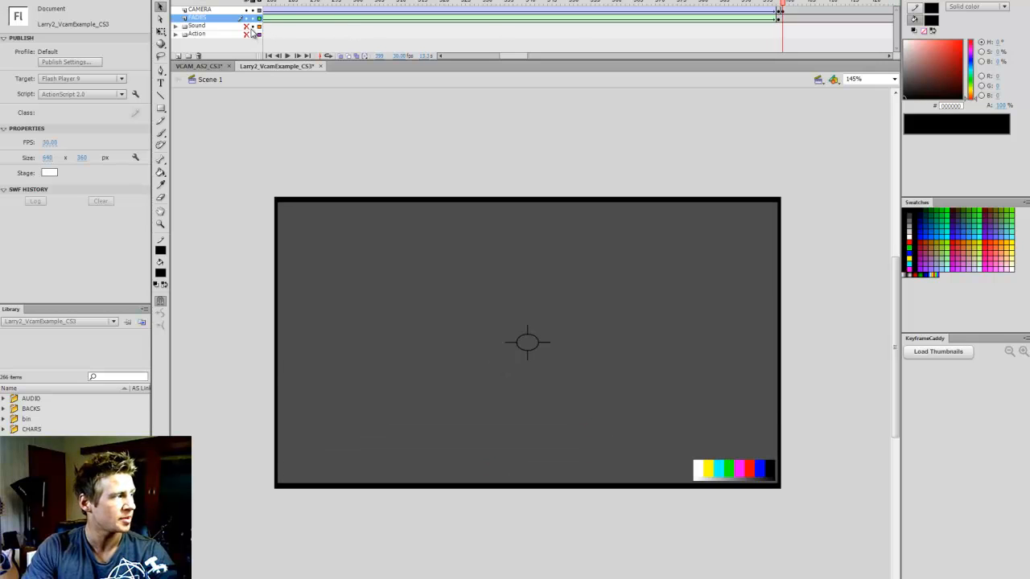
{"action": "key", "text": "comma"}
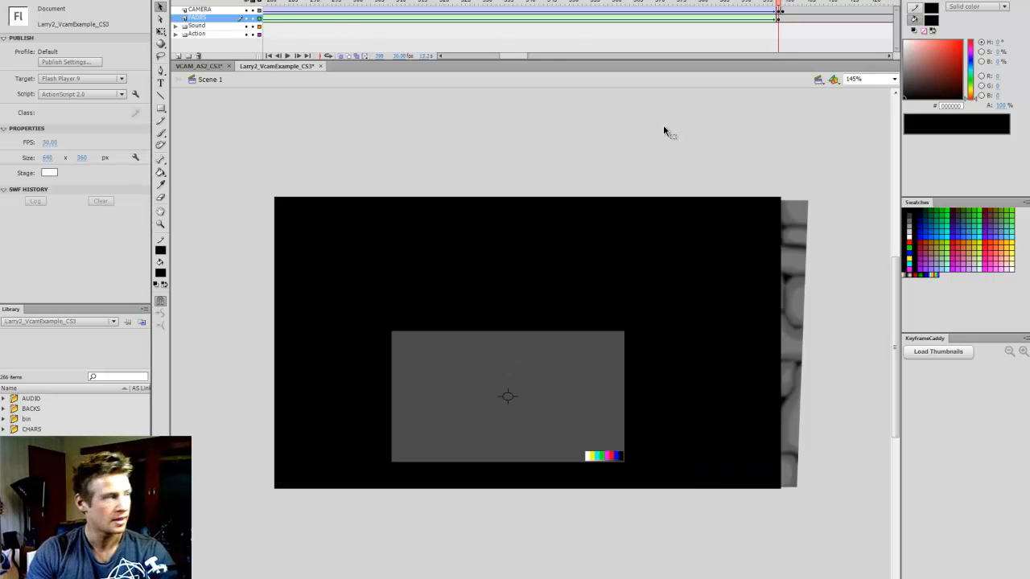
{"action": "left_click", "coordinate": [246, 17]}
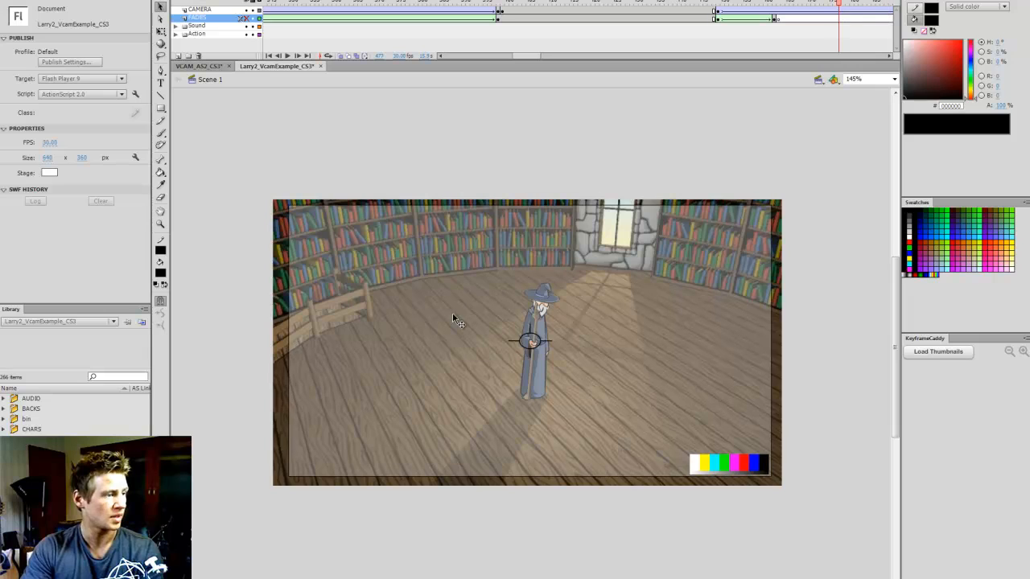
Examine the camera framing at the start of the wizard's library scene with the fades hidden
{"action": "left_click", "coordinate": [702, 2]}
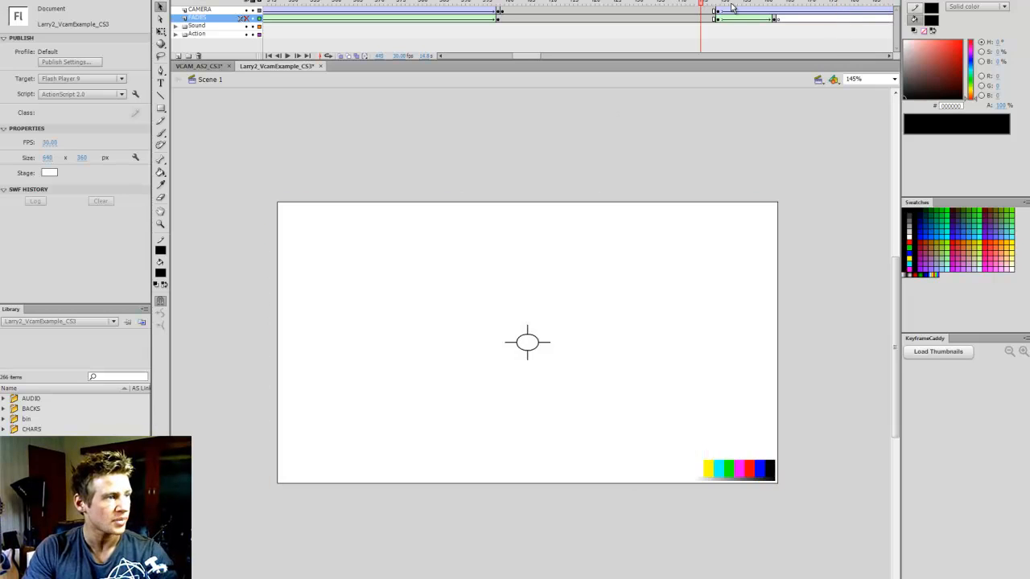
{"action": "left_click", "coordinate": [735, 2]}
{"action": "left_click_drag", "start_coordinate": [526, 58], "coordinate": [451, 64]}
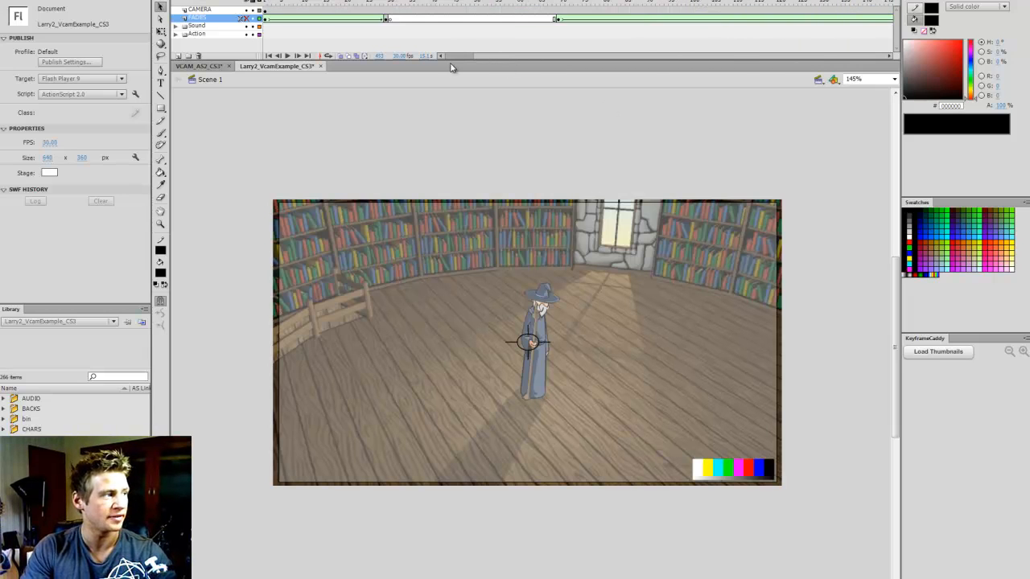
Show the FADES layer again and play the animation from frame 1 with all layers visible
{"action": "left_click", "coordinate": [265, 2]}
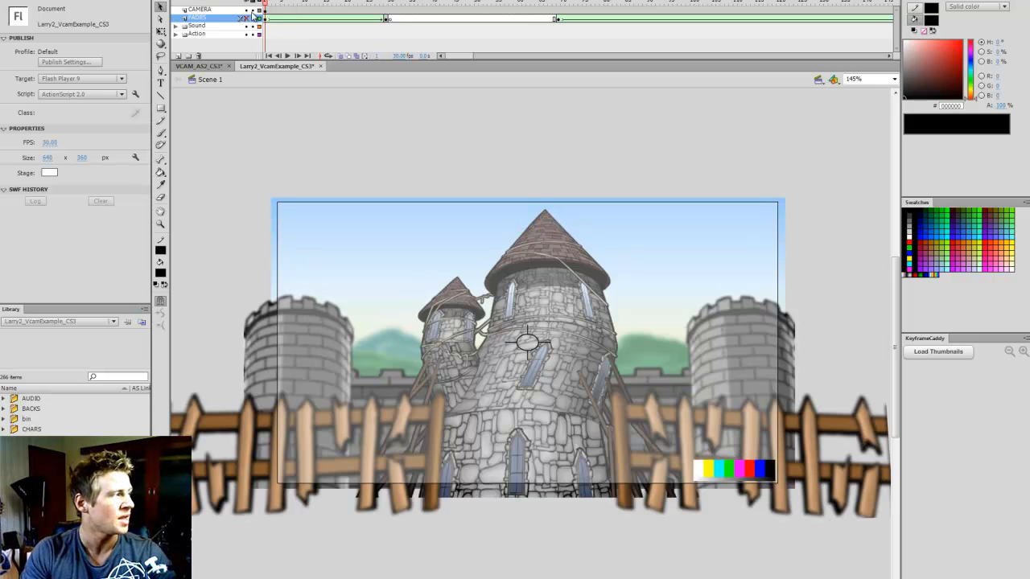
{"action": "left_click", "coordinate": [245, 18]}
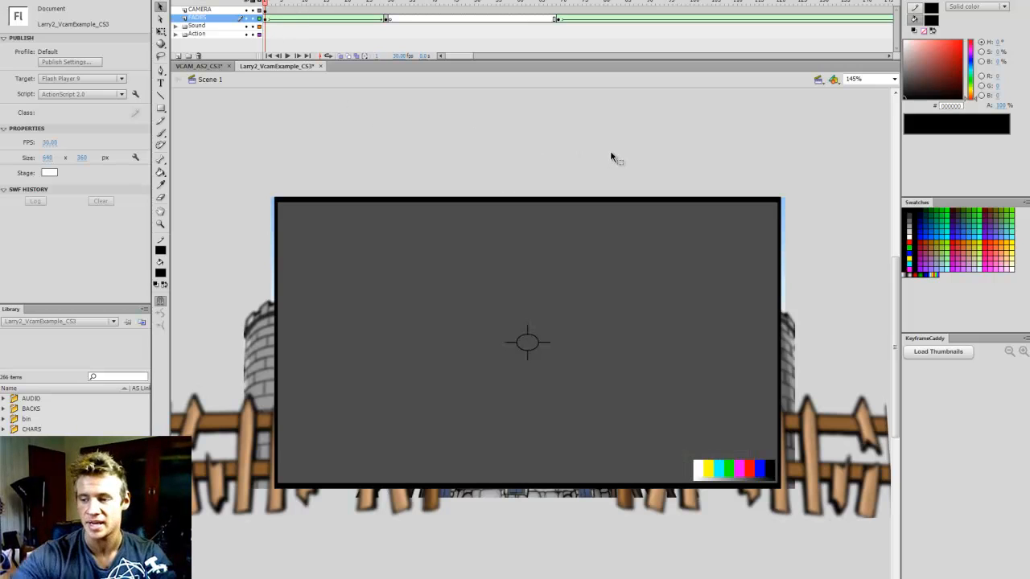
{"action": "key", "text": "Return"}
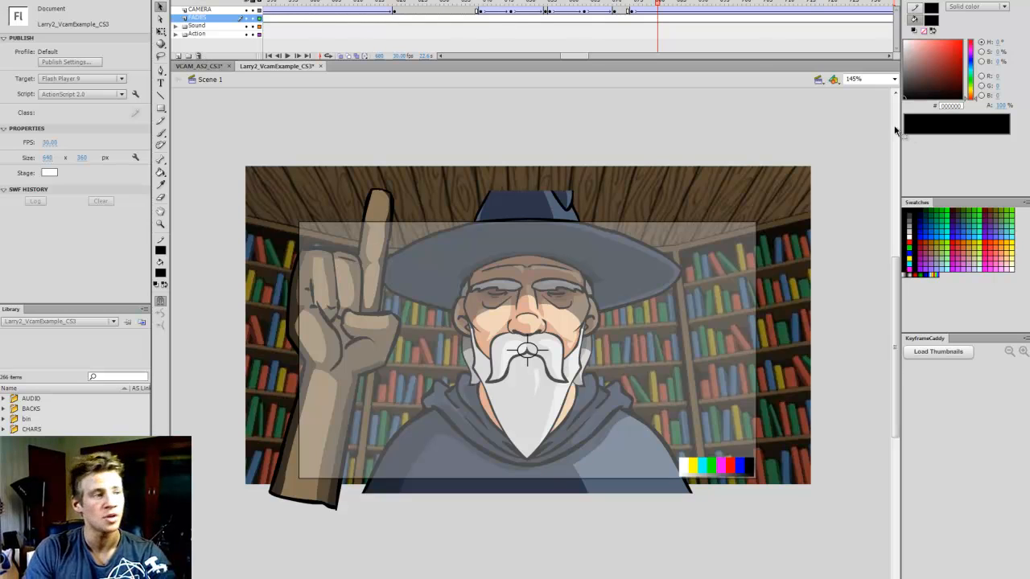
Expand the Action folder and examine its ANIM layers while scrubbing from the wizard close-up back to the wide library shot
{"action": "left_click", "coordinate": [177, 35]}
{"action": "scroll", "coordinate": [565, 35], "scroll_direction": "down", "scroll_amount": 3}
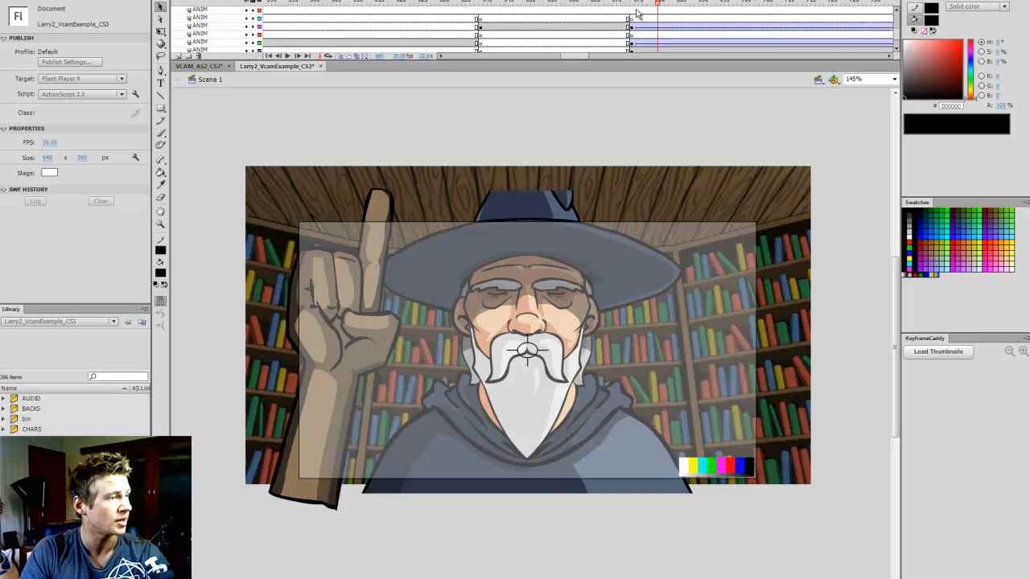
{"action": "left_click", "coordinate": [606, 4]}
{"action": "left_click_drag", "start_coordinate": [606, 4], "coordinate": [421, 6]}
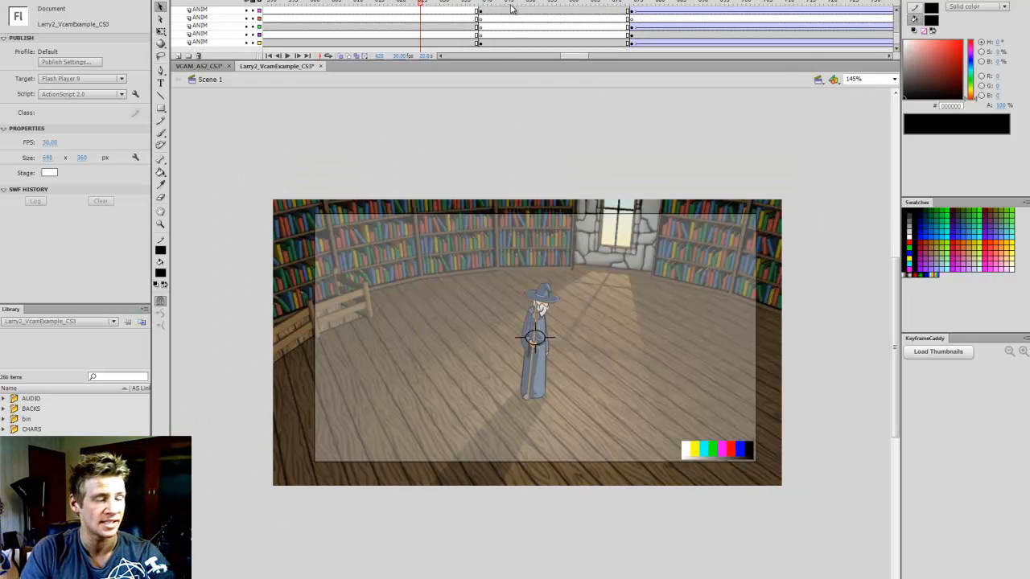
{"action": "scroll", "coordinate": [535, 21], "scroll_direction": "up", "scroll_amount": 1}
{"action": "scroll", "coordinate": [527, 30], "scroll_direction": "up", "scroll_amount": 2}
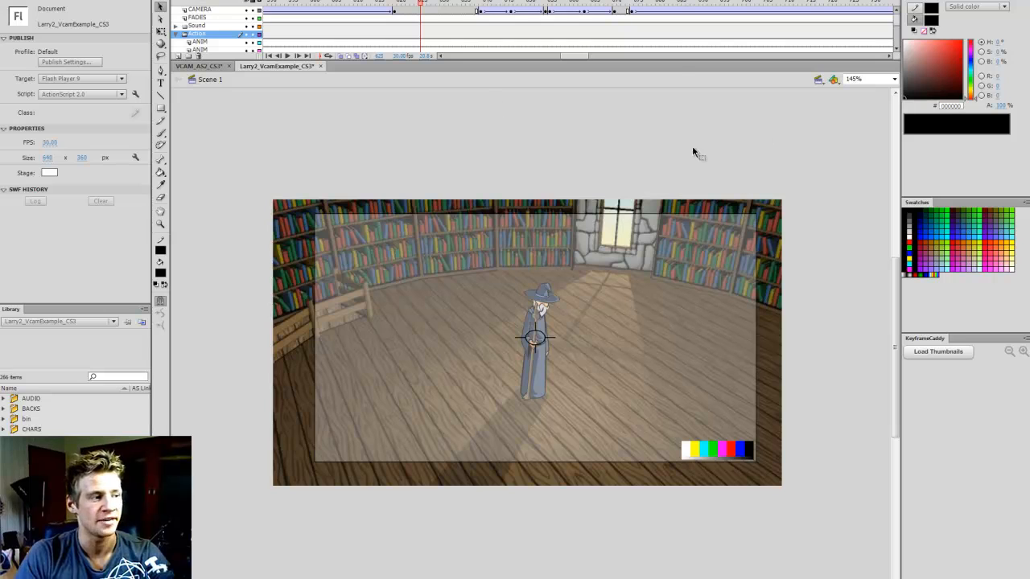
Examine the CAMERA layer's keyframes at the end of the wide library shot, collapse the Action folder and play onward
{"action": "left_click", "coordinate": [473, 3]}
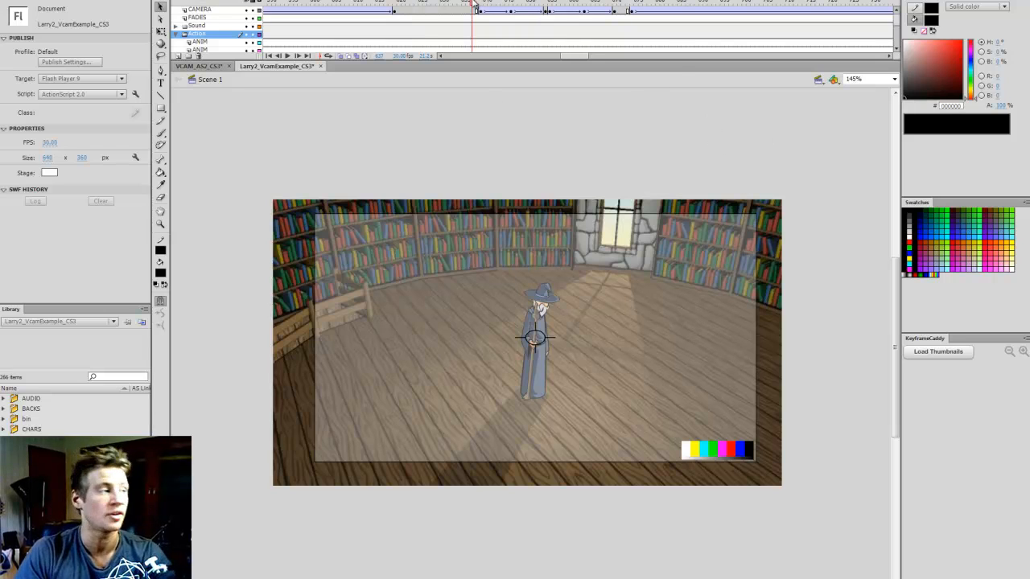
{"action": "left_click", "coordinate": [478, 3]}
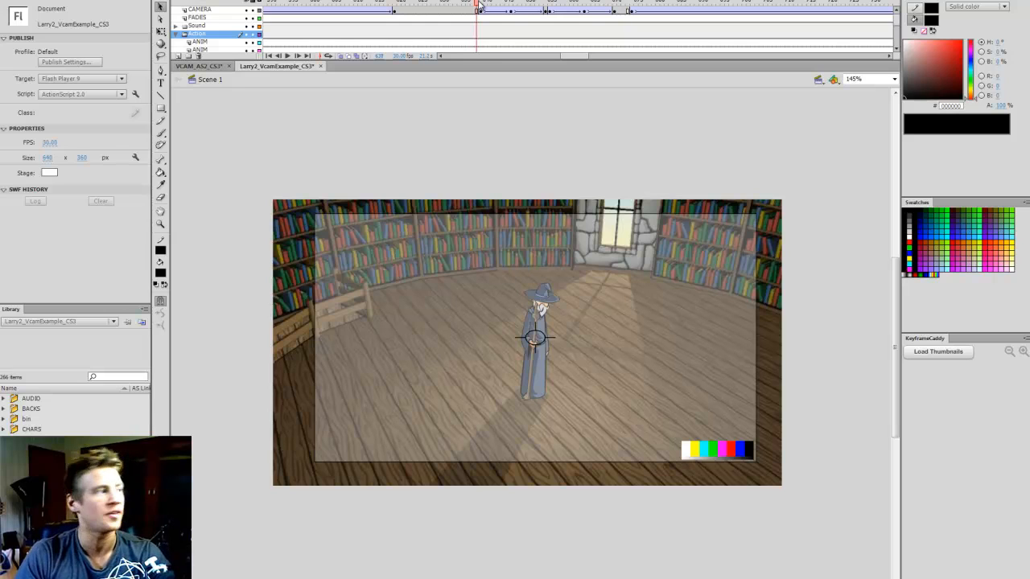
{"action": "left_click", "coordinate": [465, 4]}
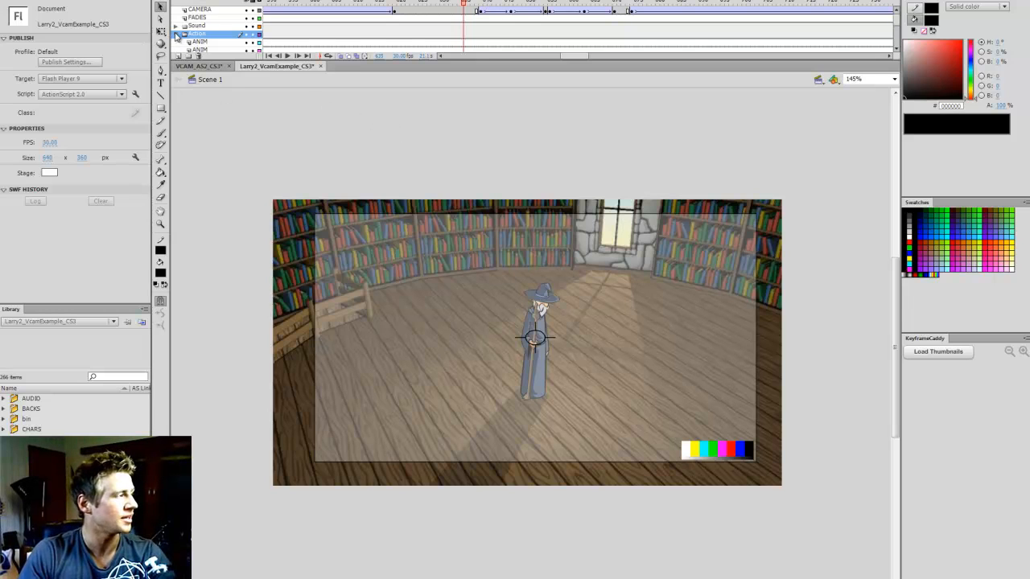
{"action": "left_click", "coordinate": [178, 35]}
{"action": "key", "text": "Return"}
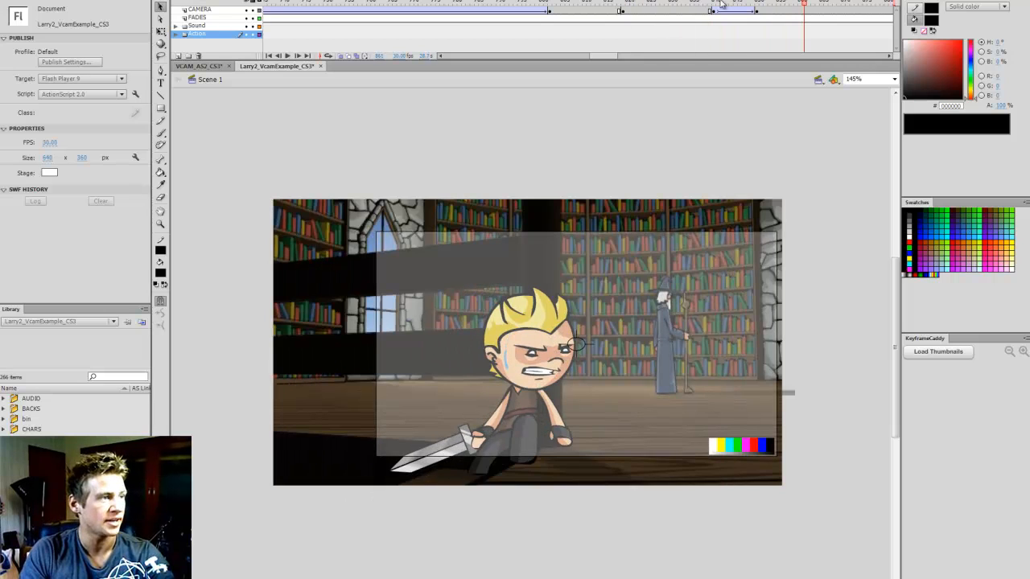
Scrub through the shot of the blond character seated with his sword to examine the camera, and resume playback
{"action": "left_click", "coordinate": [693, 4]}
{"action": "left_click_drag", "start_coordinate": [695, 6], "coordinate": [782, 3]}
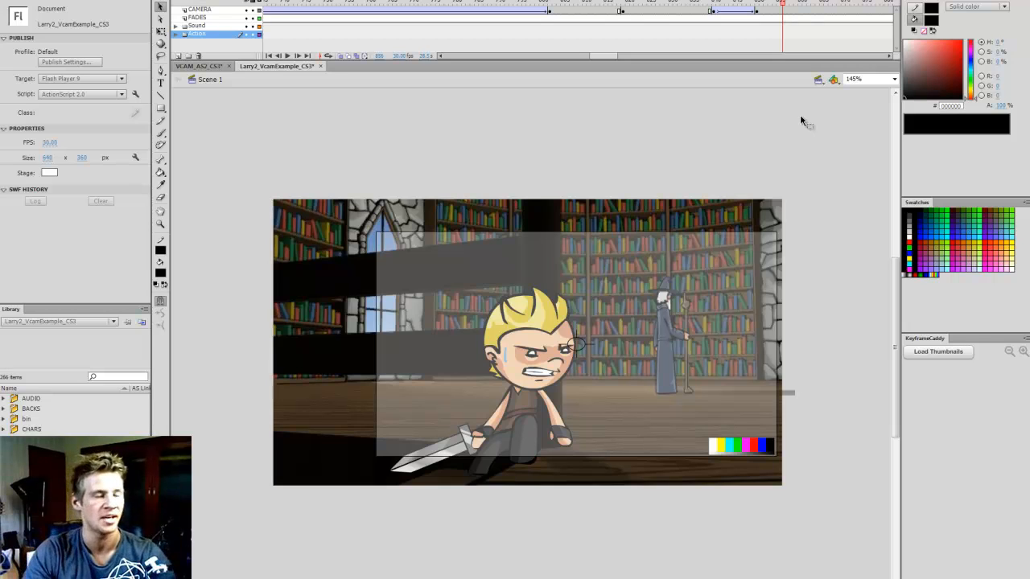
{"action": "key", "text": "Return"}
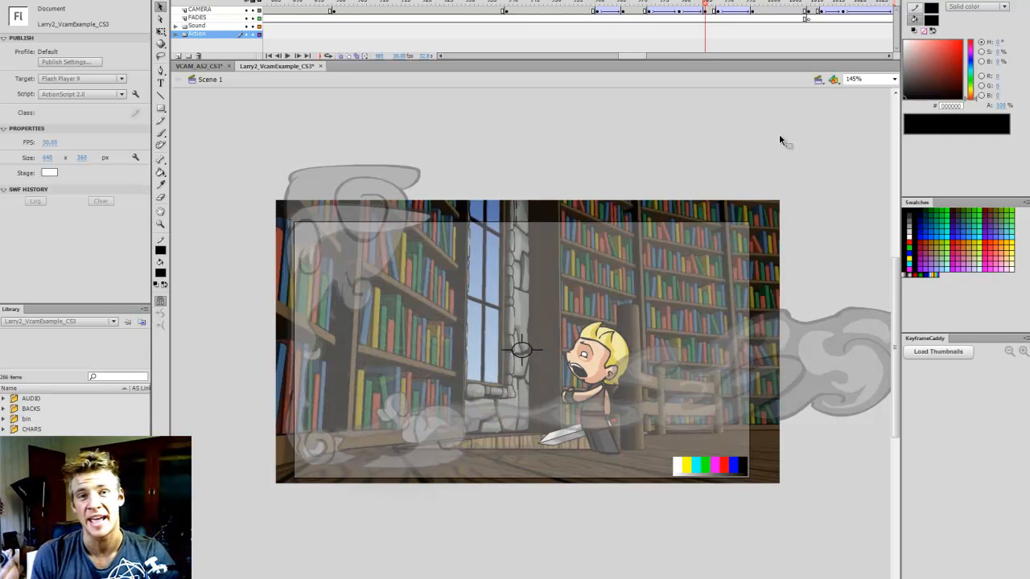
Replay the blond character's bookshelf shot to watch the camera move, and play on through the wizard's blurred-background shot
{"action": "left_click", "coordinate": [641, 4]}
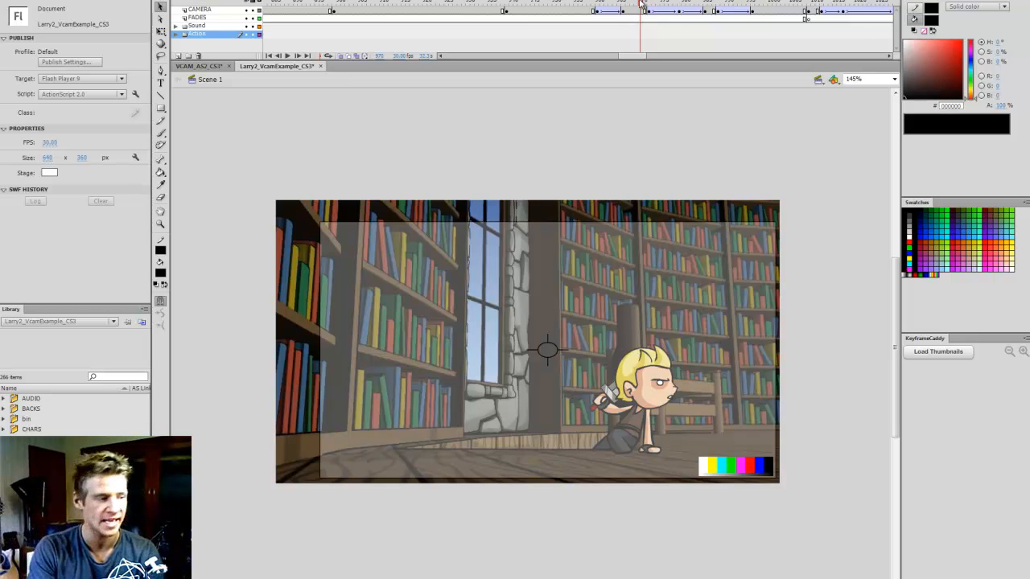
{"action": "key", "text": "Return"}
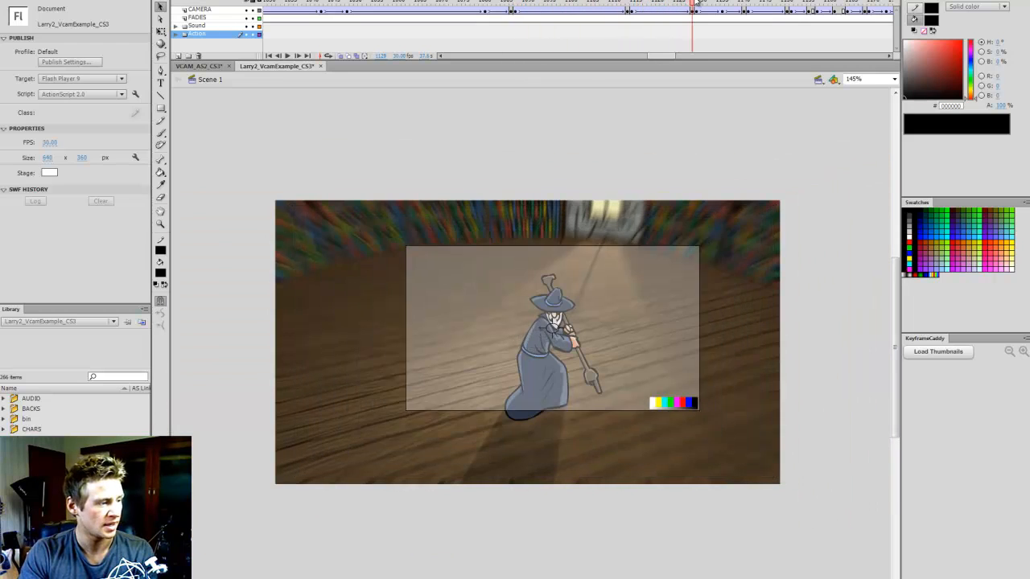
{"action": "mouse_move", "coordinate": [695, 4]}
{"action": "left_mouse_down"}
{"action": "mouse_move", "coordinate": [744, 5]}
{"action": "mouse_move", "coordinate": [698, 5]}
{"action": "left_mouse_up"}
{"action": "key", "text": "Return"}
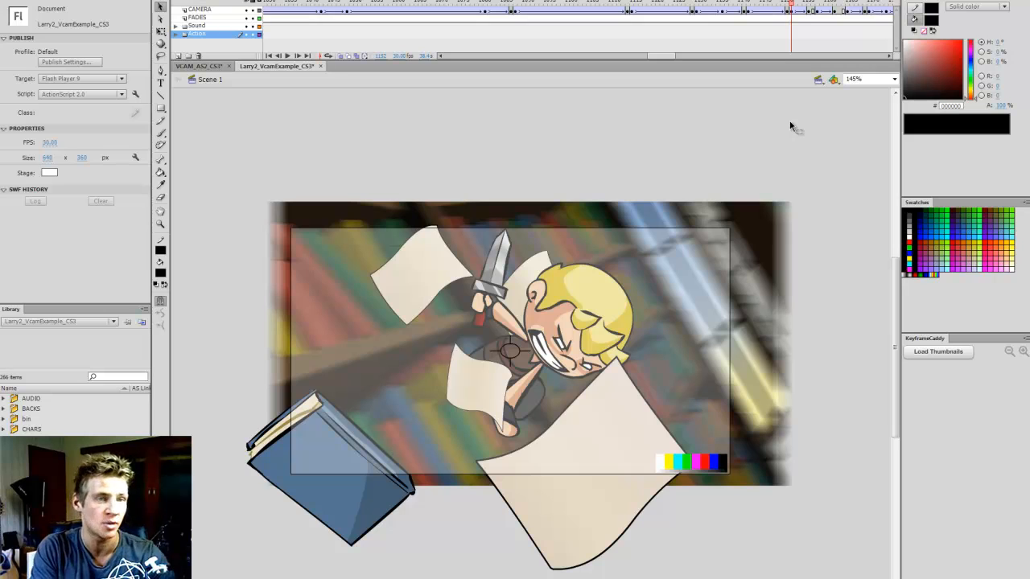
Examine the tilted flying-book shot up close, stepping back to the preceding leap shot to compare the camera's rotation
{"action": "left_click", "coordinate": [160, 224]}
{"action": "left_click_drag", "start_coordinate": [254, 200], "coordinate": [792, 510]}
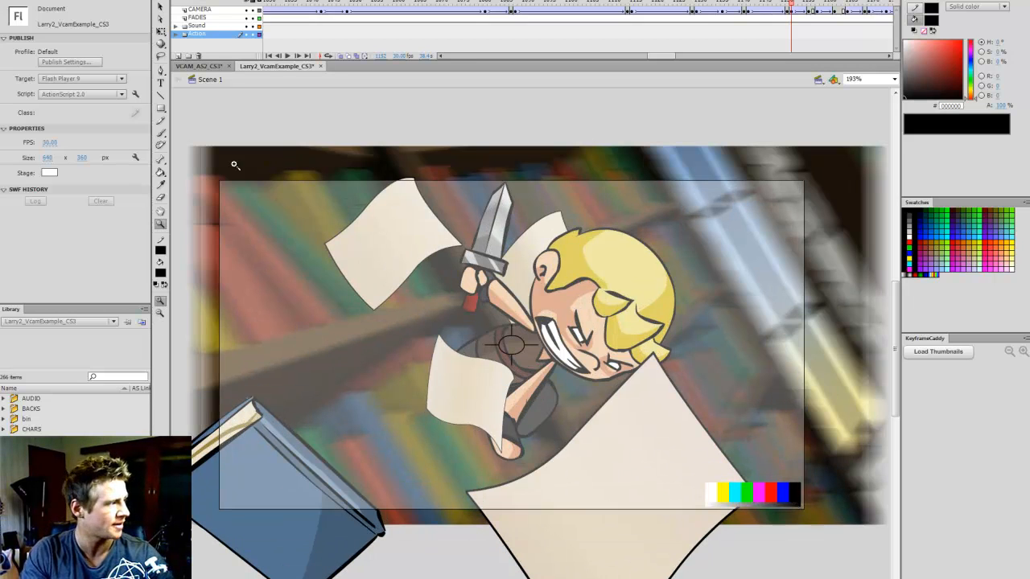
{"action": "left_click_drag", "start_coordinate": [920, 519], "coordinate": [867, 525]}
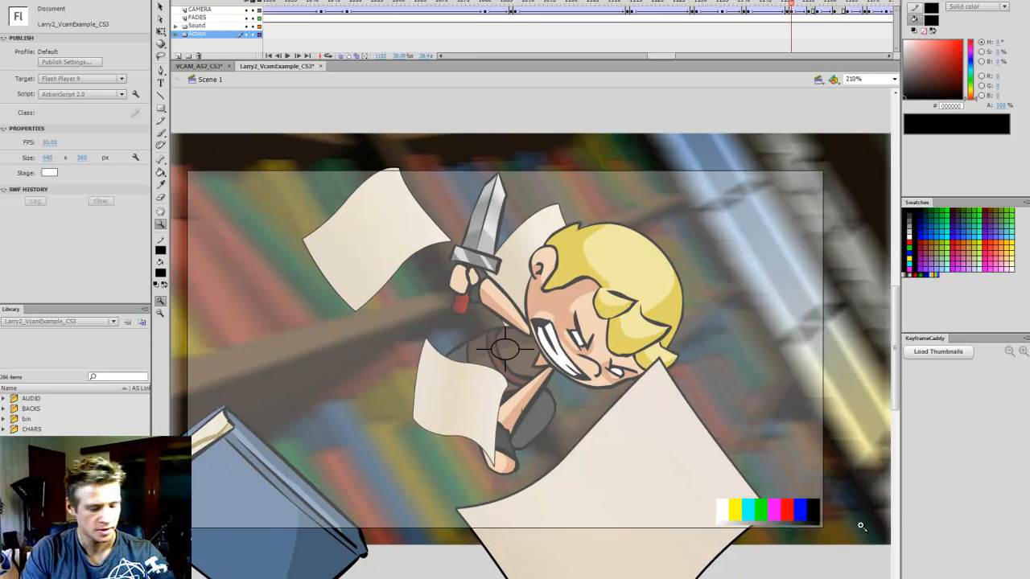
{"action": "key", "text": "m"}
{"action": "key", "text": "v"}
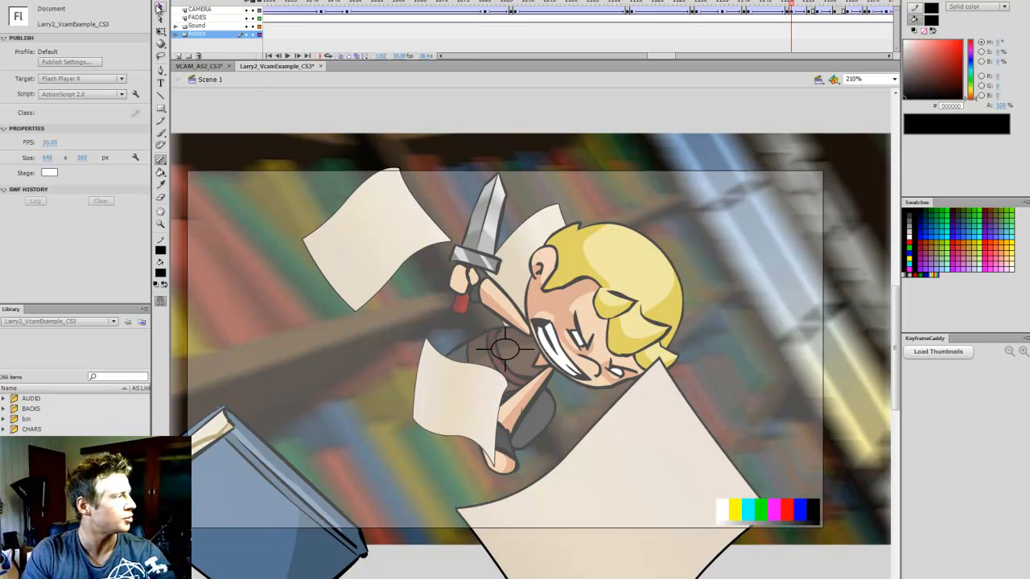
{"action": "key", "text": "comma"}
{"action": "key", "text": "comma"}
{"action": "key", "text": "comma"}
{"action": "key", "text": "comma"}
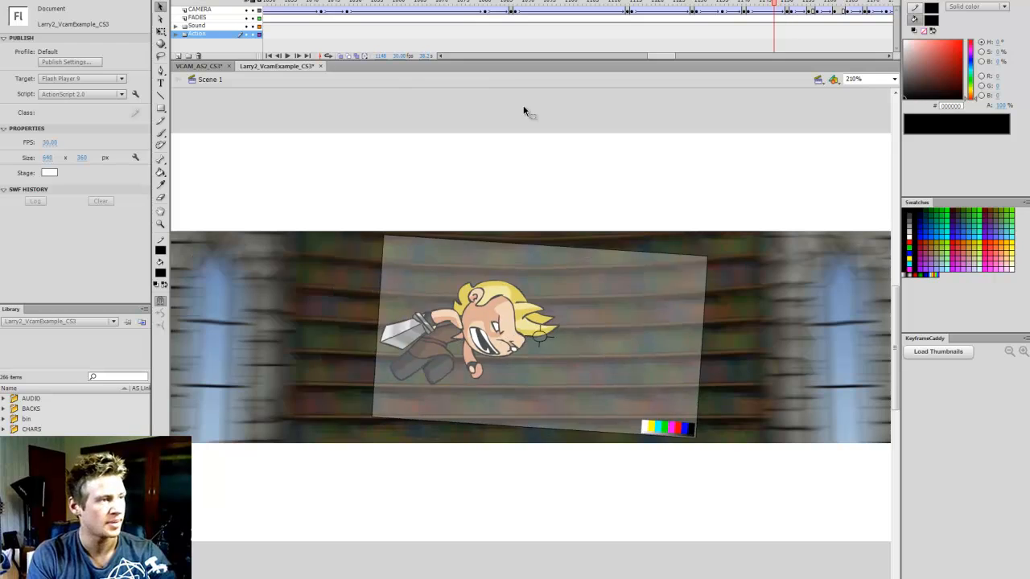
{"action": "key", "text": "period"}
{"action": "key", "text": "period"}
{"action": "key", "text": "period"}
{"action": "key", "text": "period"}
{"action": "key", "text": "comma"}
{"action": "key", "text": "comma"}
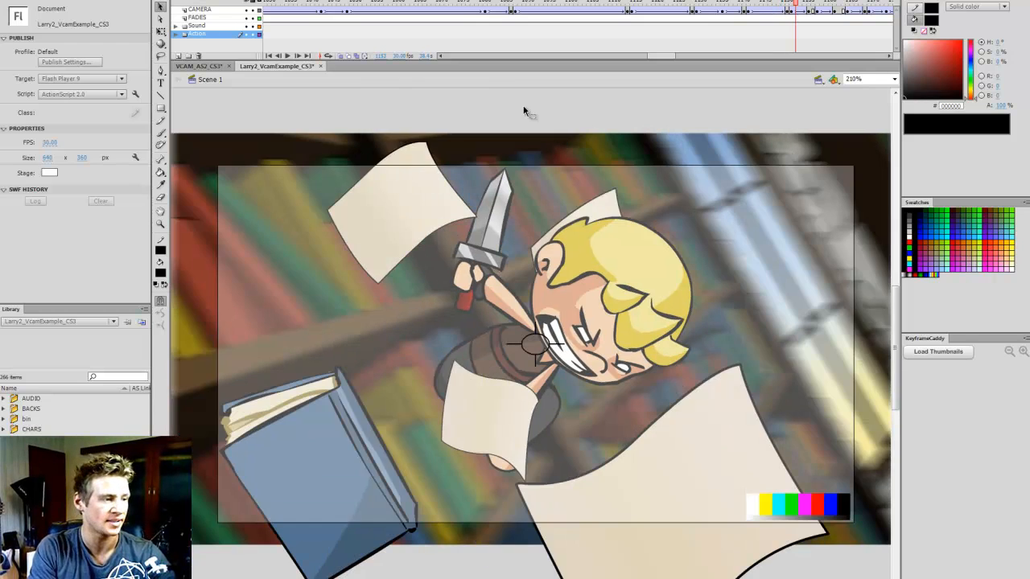
Step forward and back through the first frames of the flying-book shot to compare the camera and paper positions
{"action": "key", "text": "period"}
{"action": "key", "text": "period"}
{"action": "key", "text": "period"}
{"action": "key", "text": "period"}
{"action": "key", "text": "period"}
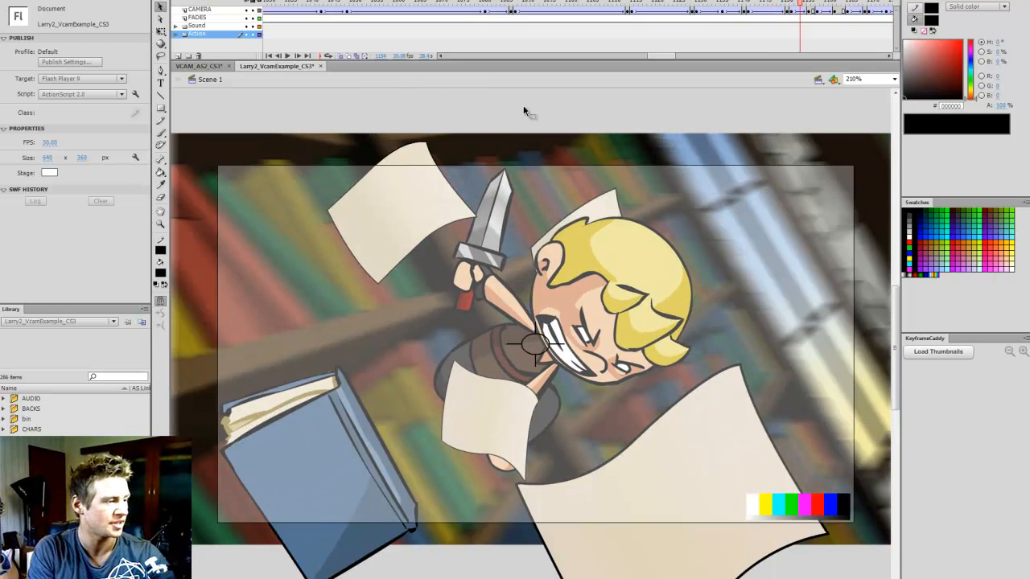
{"action": "key", "text": "comma"}
{"action": "key", "text": "comma"}
{"action": "key", "text": "comma"}
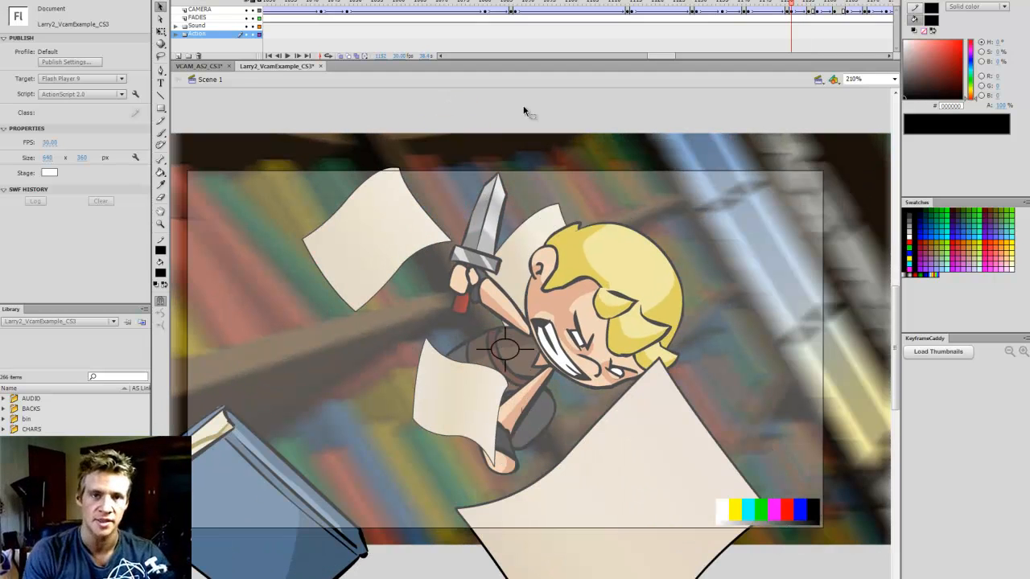
Step forward frame by frame through the flying-book shot to examine how the camera moves and rotates
{"action": "key", "text": "period"}
{"action": "key", "text": "period"}
{"action": "key", "text": "period"}
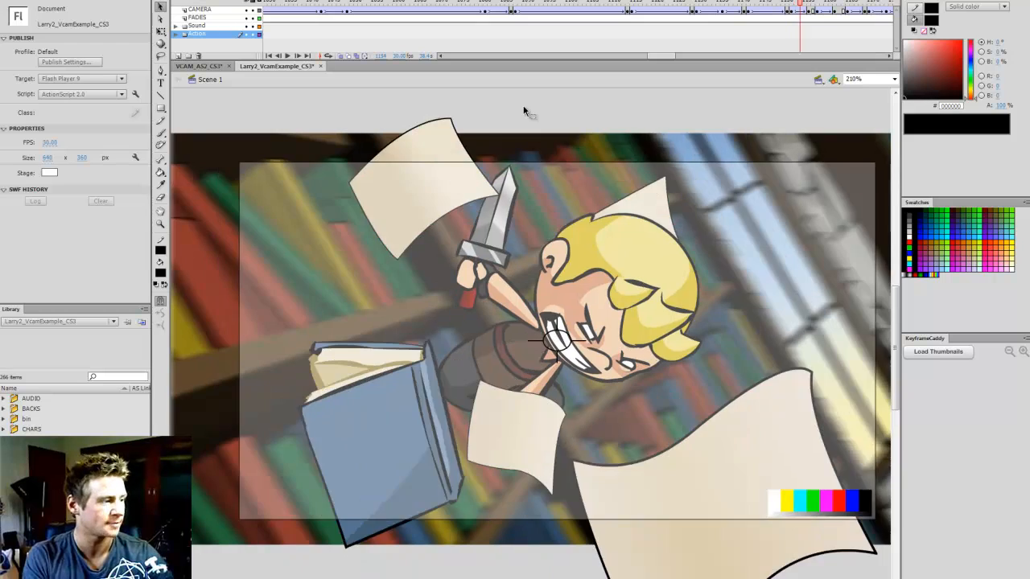
{"action": "key", "text": "period"}
{"action": "key", "text": "period"}
{"action": "key", "text": "period"}
{"action": "key", "text": "period"}
{"action": "key", "text": "period"}
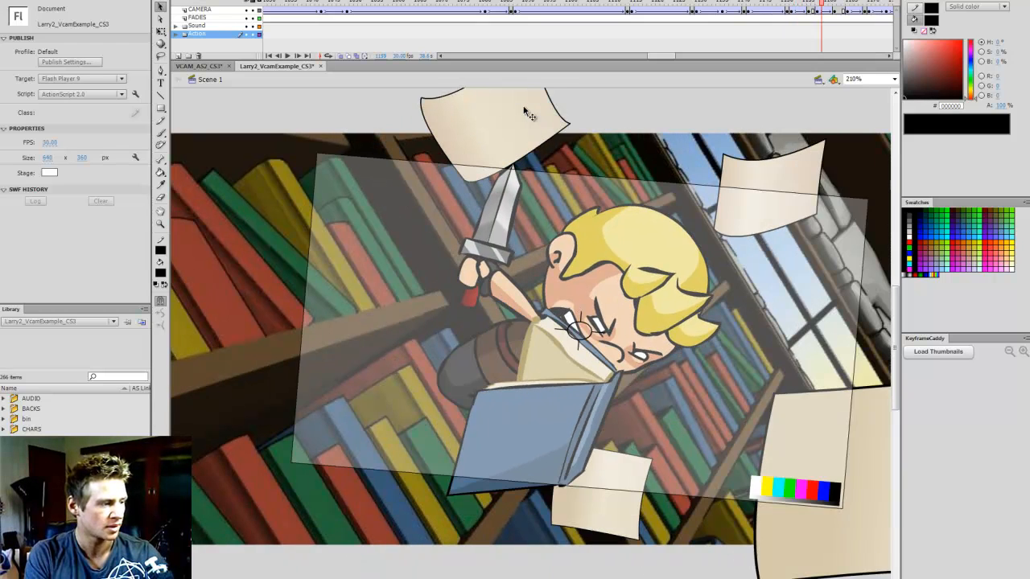
{"action": "key", "text": "period"}
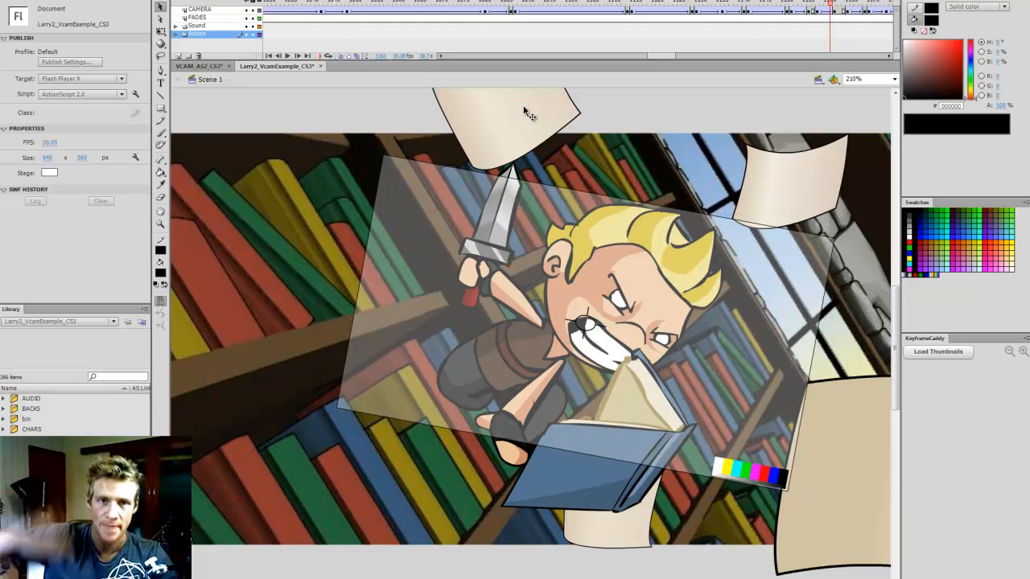
Step through the rest of the flying-book shot to examine how the tilted camera frames the sword-wielding character
{"action": "key", "text": "period"}
{"action": "key", "text": "period"}
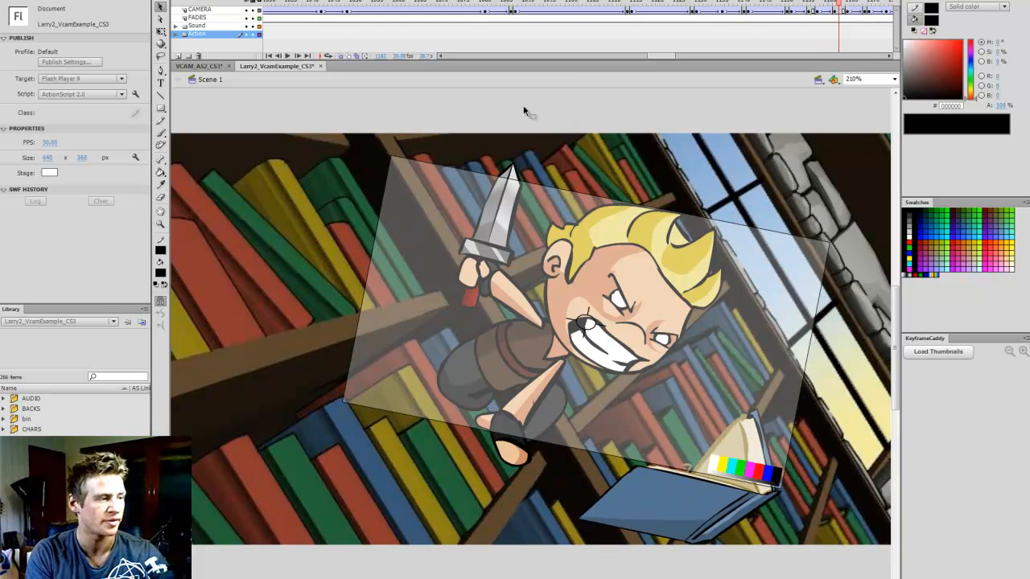
{"action": "key", "text": "period"}
{"action": "key", "text": "period"}
{"action": "key", "text": "period"}
{"action": "key", "text": "period"}
{"action": "key", "text": "period"}
{"action": "key", "text": "period"}
{"action": "key", "text": "period"}
{"action": "key", "text": "period"}
{"action": "key", "text": "period"}
{"action": "key", "text": "period"}
{"action": "key", "text": "period"}
{"action": "key", "text": "period"}
{"action": "key", "text": "period"}
{"action": "key", "text": "period"}
{"action": "key", "text": "period"}
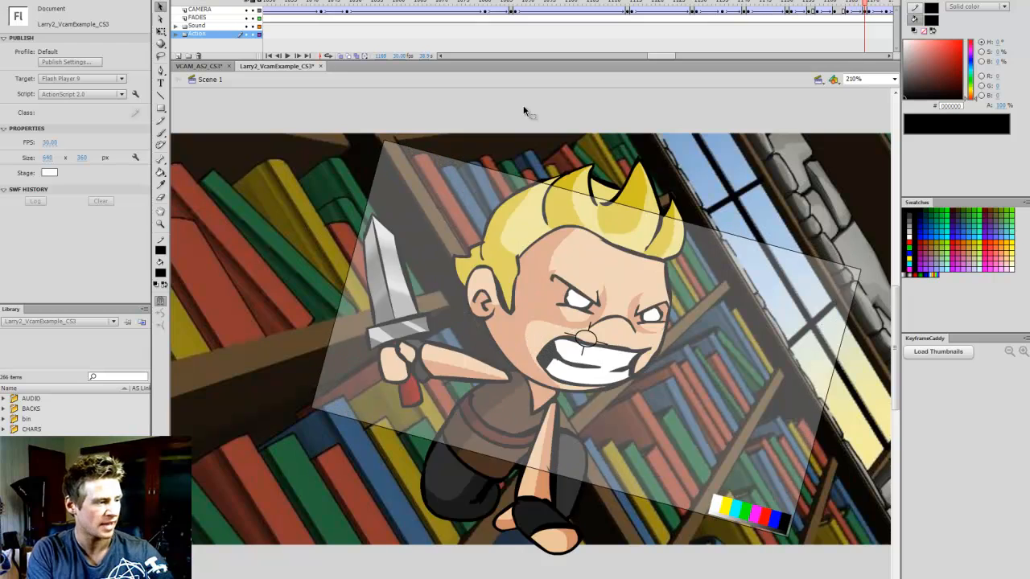
{"action": "key", "text": "period"}
{"action": "key", "text": "period"}
{"action": "key", "text": "period"}
{"action": "key", "text": "period"}
{"action": "key", "text": "period"}
{"action": "key", "text": "period"}
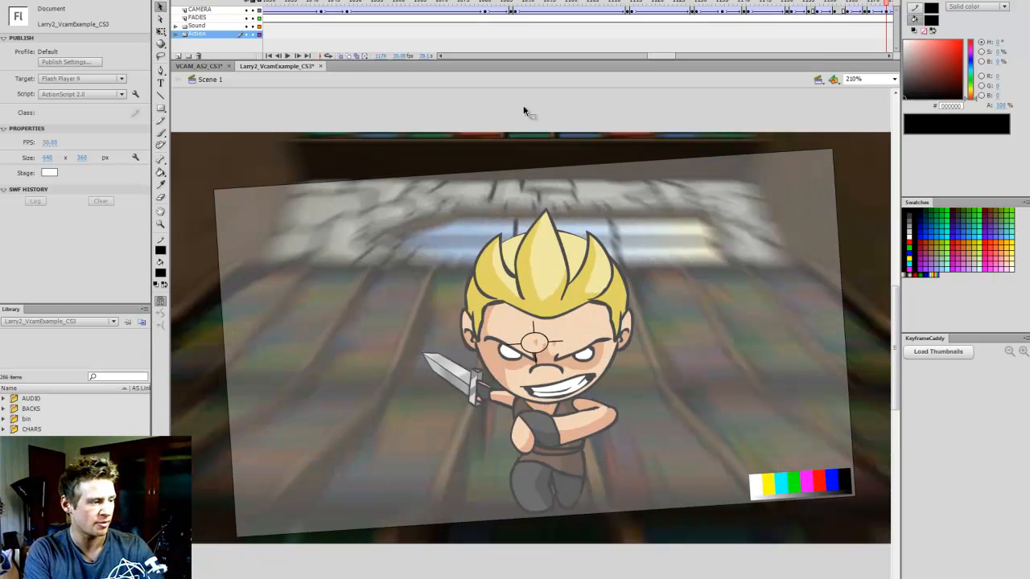
Step through the fireball-dodging shot with the blurred background to examine the slightly rotated camera's movement
{"action": "key", "text": "period"}
{"action": "key", "text": "period"}
{"action": "key", "text": "period"}
{"action": "key", "text": "period"}
{"action": "key", "text": "period"}
{"action": "key", "text": "period"}
{"action": "key", "text": "period"}
{"action": "key", "text": "period"}
{"action": "key", "text": "period"}
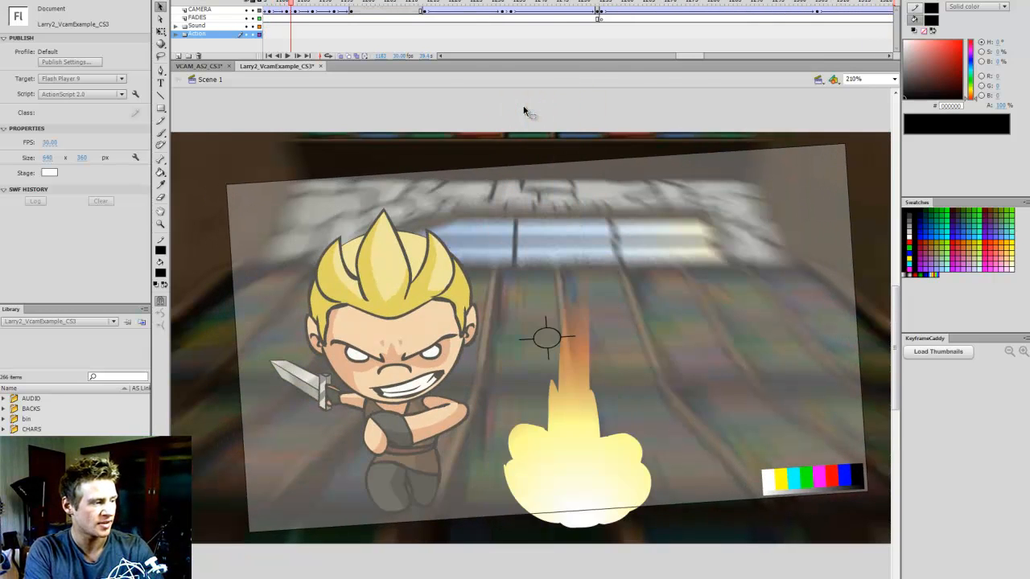
{"action": "key", "text": "period"}
{"action": "key", "text": "period"}
{"action": "key", "text": "period"}
{"action": "key", "text": "period"}
{"action": "key", "text": "period"}
{"action": "key", "text": "period"}
{"action": "key", "text": "period"}
{"action": "key", "text": "period"}
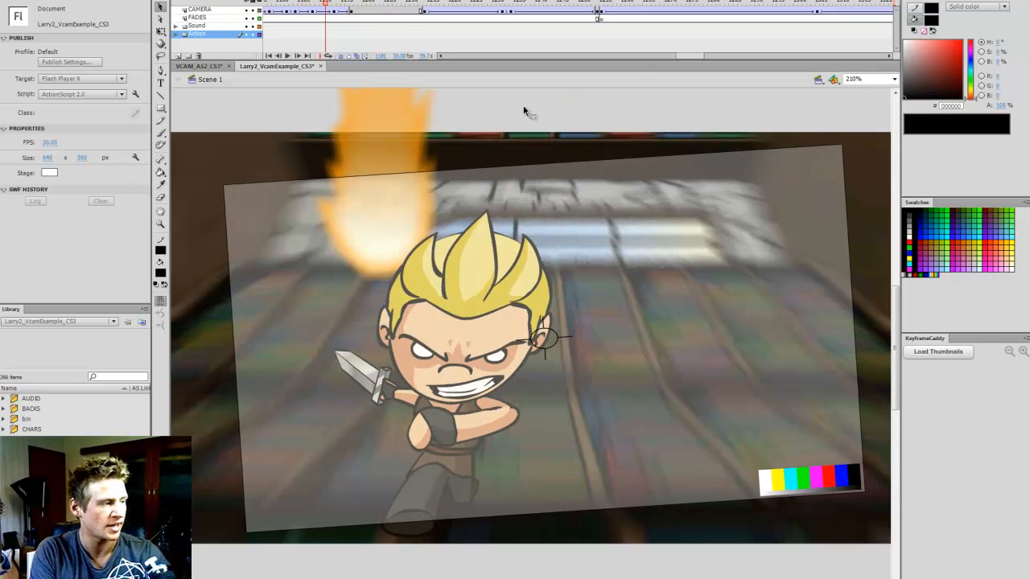
{"action": "key", "text": "period"}
{"action": "key", "text": "period"}
{"action": "key", "text": "period"}
{"action": "key", "text": "period"}
{"action": "key", "text": "period"}
{"action": "key", "text": "period"}
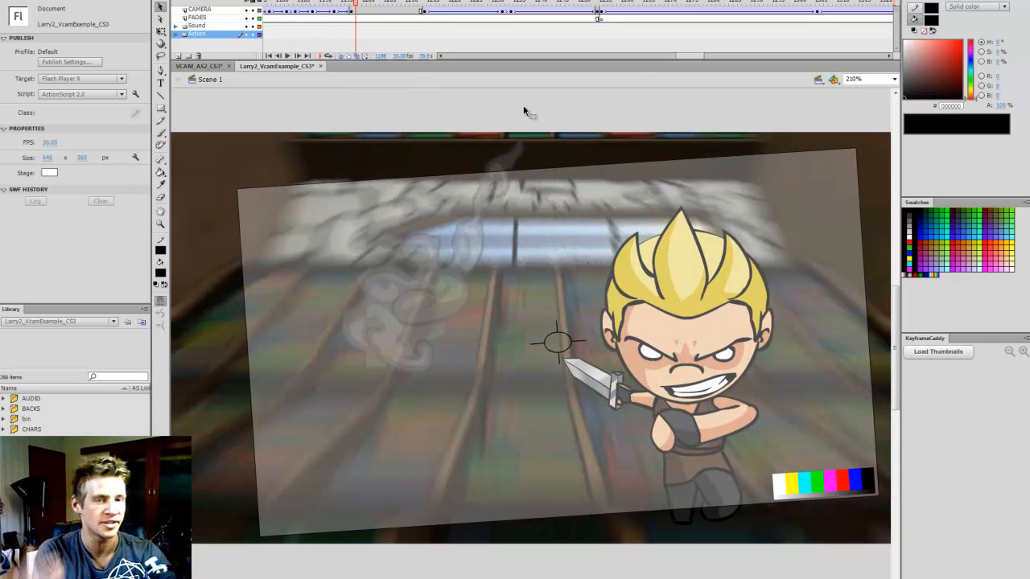
{"action": "key", "text": "period"}
{"action": "key", "text": "period"}
{"action": "key", "text": "period"}
{"action": "key", "text": "period"}
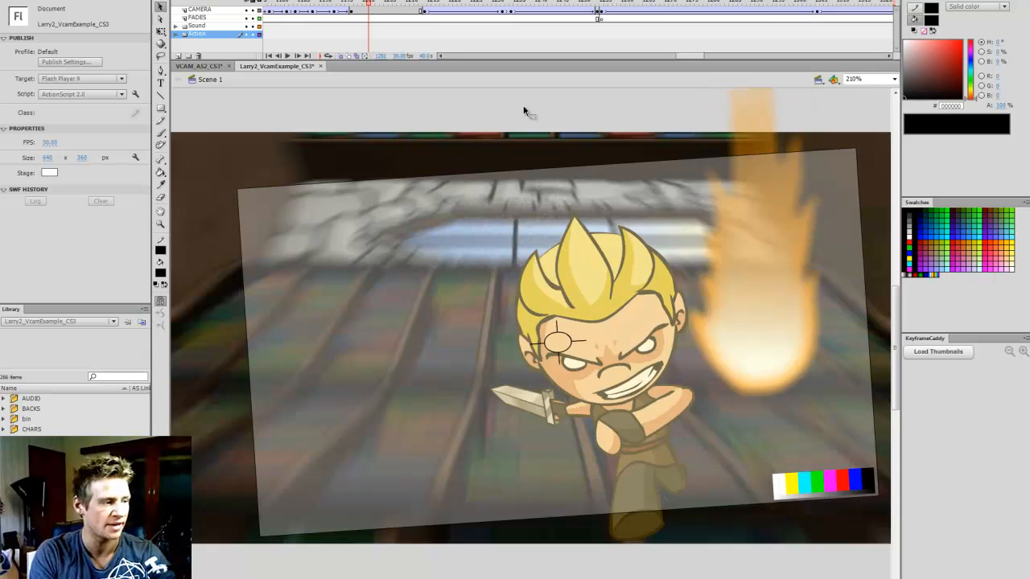
{"action": "key", "text": "period"}
{"action": "key", "text": "period"}
{"action": "key", "text": "period"}
{"action": "key", "text": "period"}
{"action": "key", "text": "period"}
{"action": "key", "text": "period"}
{"action": "key", "text": "period"}
{"action": "key", "text": "period"}
{"action": "key", "text": "period"}
{"action": "key", "text": "period"}
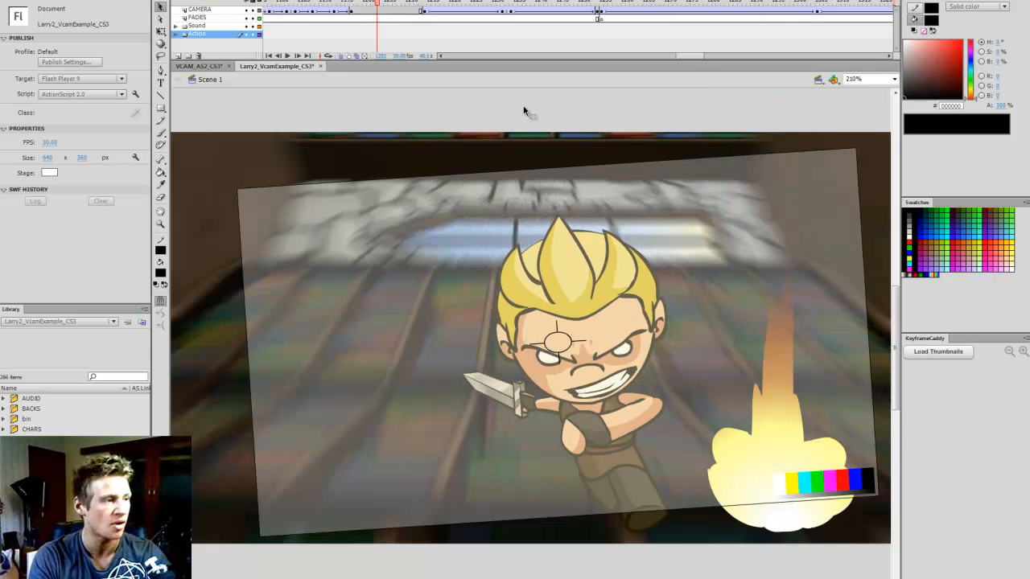
{"action": "key", "text": "period"}
{"action": "key", "text": "period"}
{"action": "key", "text": "period"}
{"action": "key", "text": "period"}
{"action": "key", "text": "period"}
{"action": "key", "text": "period"}
{"action": "key", "text": "period"}
{"action": "key", "text": "period"}
{"action": "key", "text": "period"}
{"action": "key", "text": "period"}
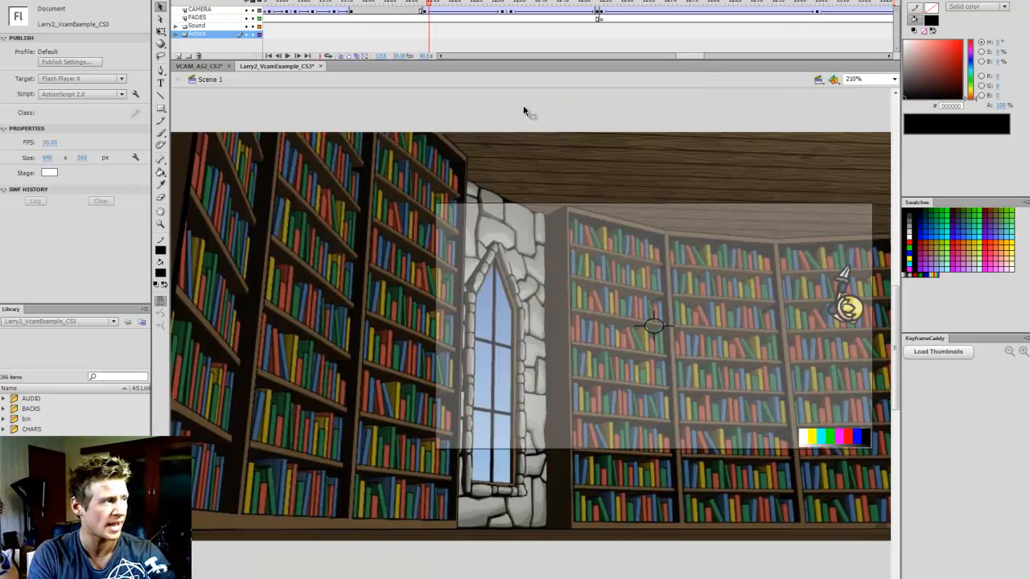
Step through the wide library shot to examine how the camera follows and scales around the tiny flying character
{"action": "key", "text": "period"}
{"action": "key", "text": "period"}
{"action": "key", "text": "period"}
{"action": "key", "text": "period"}
{"action": "key", "text": "period"}
{"action": "key", "text": "period"}
{"action": "key", "text": "period"}
{"action": "key", "text": "period"}
{"action": "key", "text": "period"}
{"action": "key", "text": "period"}
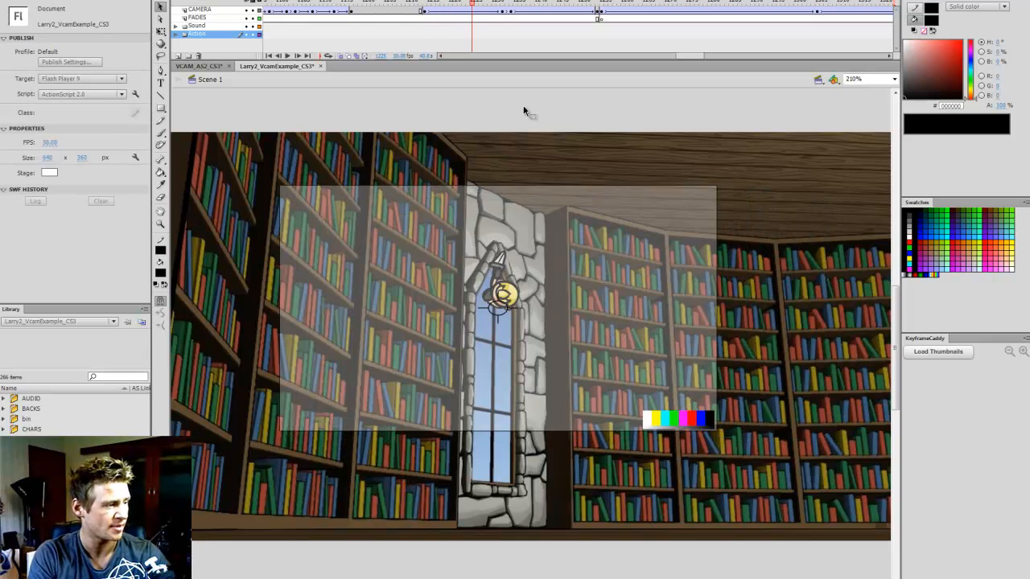
{"action": "key", "text": "period"}
{"action": "key", "text": "period"}
{"action": "key", "text": "period"}
{"action": "key", "text": "period"}
{"action": "key", "text": "period"}
{"action": "key", "text": "period"}
{"action": "key", "text": "period"}
{"action": "key", "text": "period"}
{"action": "key", "text": "period"}
{"action": "key", "text": "period"}
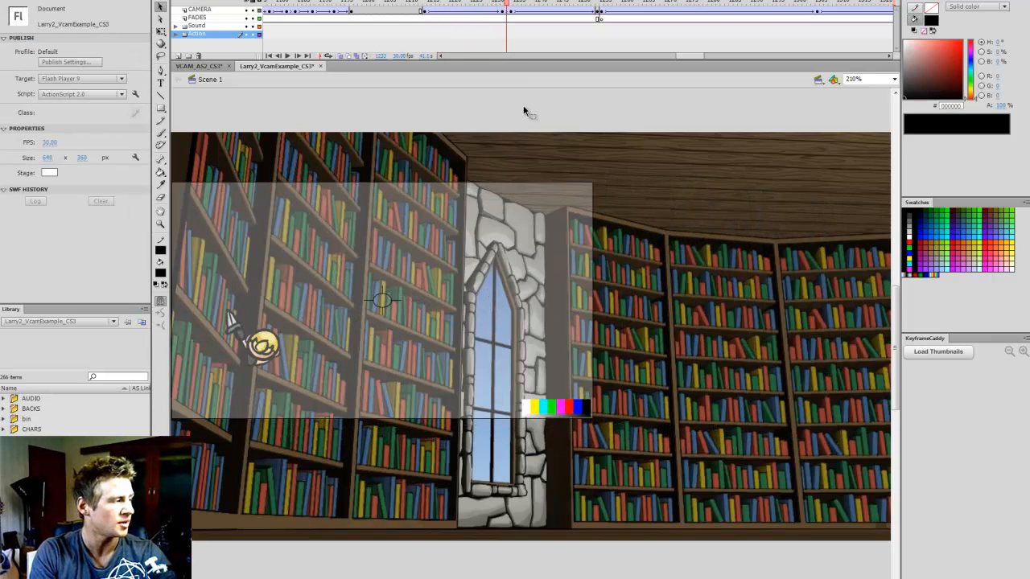
{"action": "key", "text": "period"}
{"action": "key", "text": "period"}
{"action": "key", "text": "period"}
{"action": "key", "text": "period"}
{"action": "key", "text": "period"}
{"action": "key", "text": "period"}
{"action": "key", "text": "period"}
{"action": "key", "text": "period"}
{"action": "key", "text": "period"}
{"action": "key", "text": "period"}
{"action": "key", "text": "period"}
{"action": "key", "text": "period"}
{"action": "key", "text": "period"}
{"action": "key", "text": "period"}
{"action": "key", "text": "period"}
{"action": "key", "text": "period"}
{"action": "key", "text": "period"}
{"action": "key", "text": "period"}
{"action": "key", "text": "period"}
{"action": "key", "text": "period"}
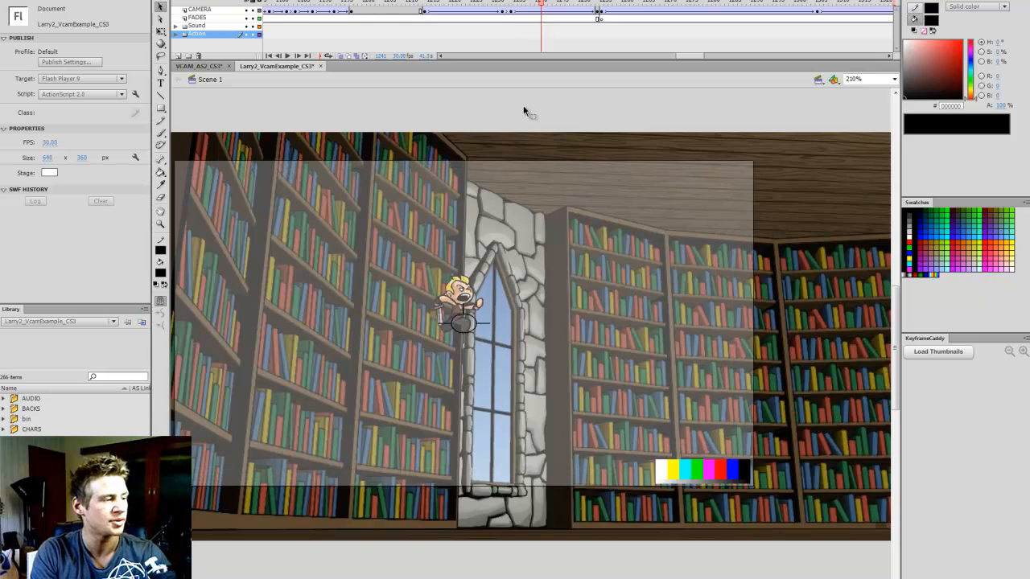
{"action": "key", "text": "period"}
{"action": "key", "text": "period"}
{"action": "key", "text": "period"}
{"action": "key", "text": "period"}
{"action": "key", "text": "period"}
{"action": "key", "text": "period"}
{"action": "key", "text": "period"}
{"action": "key", "text": "period"}
{"action": "key", "text": "period"}
{"action": "key", "text": "period"}
{"action": "key", "text": "period"}
{"action": "key", "text": "period"}
{"action": "key", "text": "period"}
{"action": "key", "text": "period"}
{"action": "key", "text": "period"}
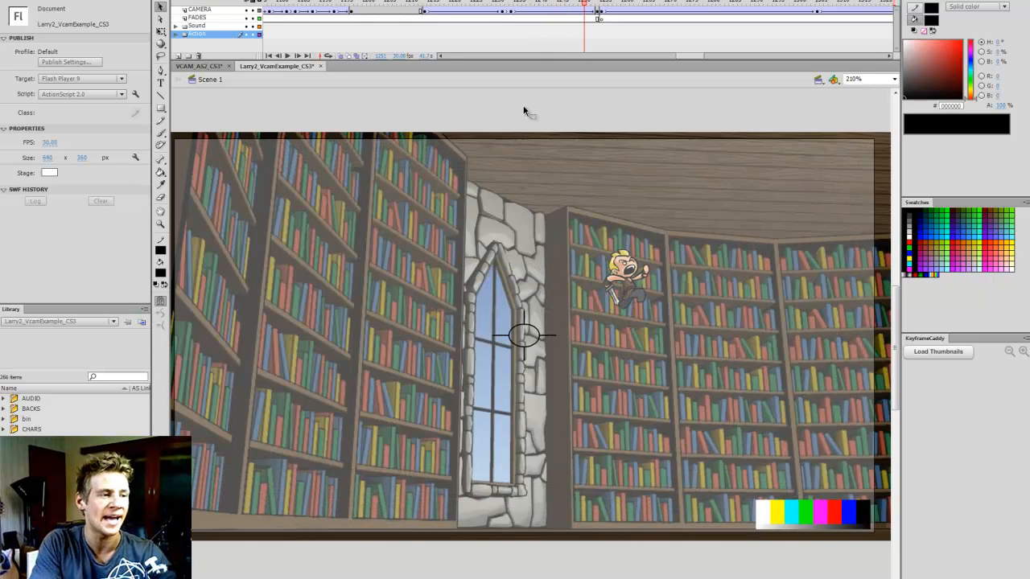
Go to the first frame of the blurred bookshelf panorama shot and examine the camera around the character up close
{"action": "key", "text": "period"}
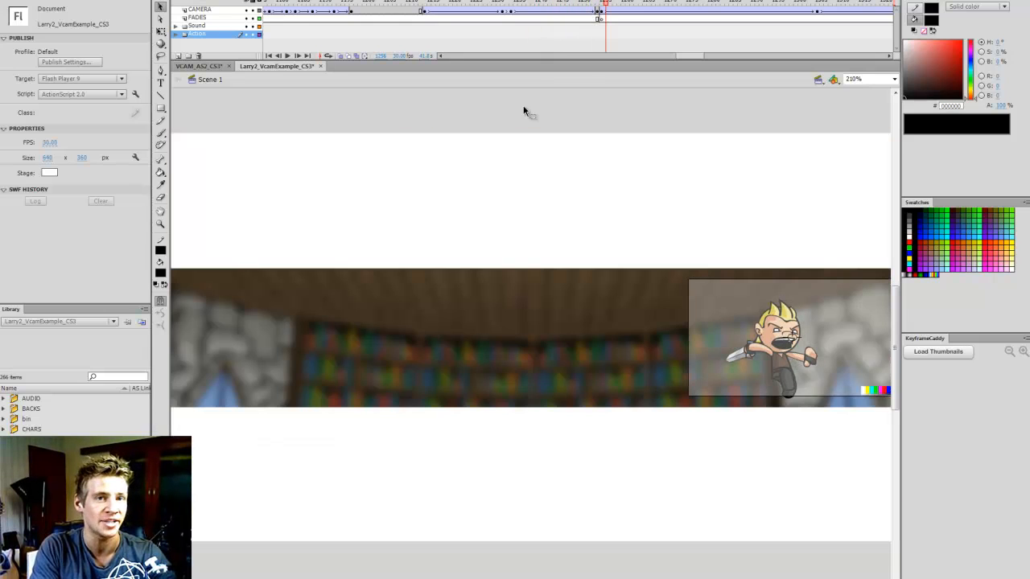
{"action": "key", "text": "comma"}
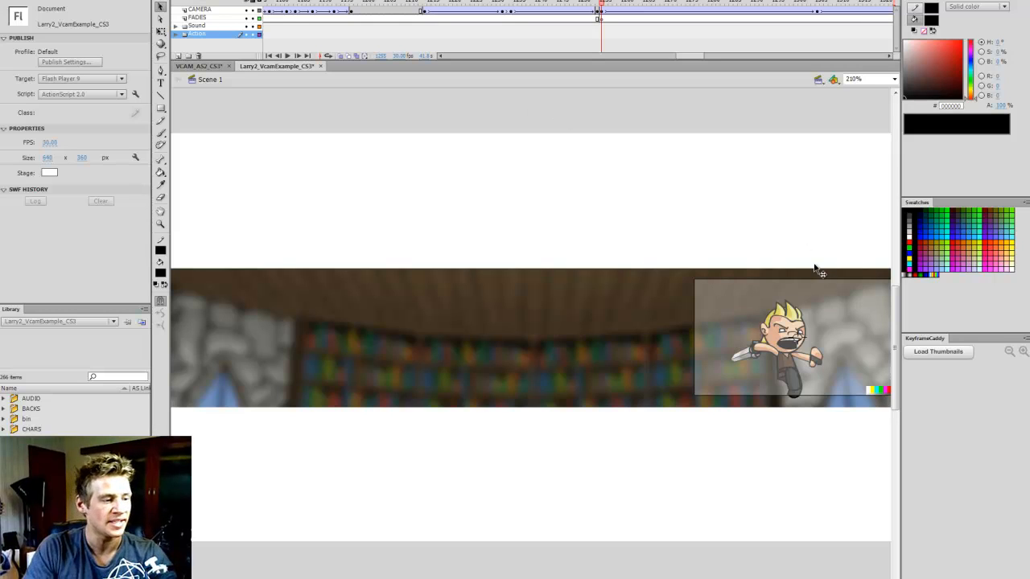
{"action": "key", "text": "z"}
{"action": "left_click", "coordinate": [768, 350]}
{"action": "key", "text": "q"}
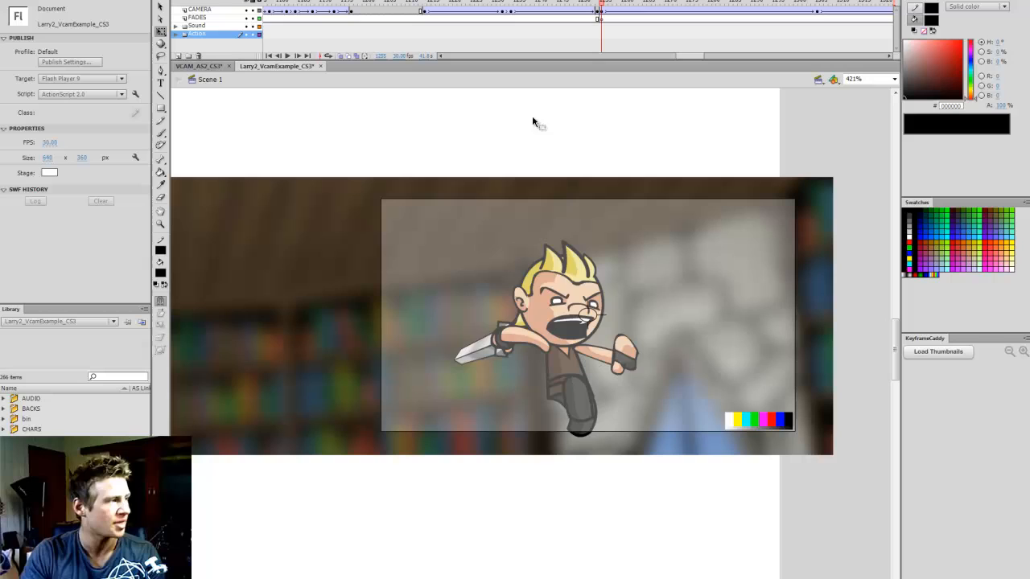
With the CAMERA layer hidden, open the screaming character's symbol and play its internal animation
{"action": "left_click", "coordinate": [246, 11]}
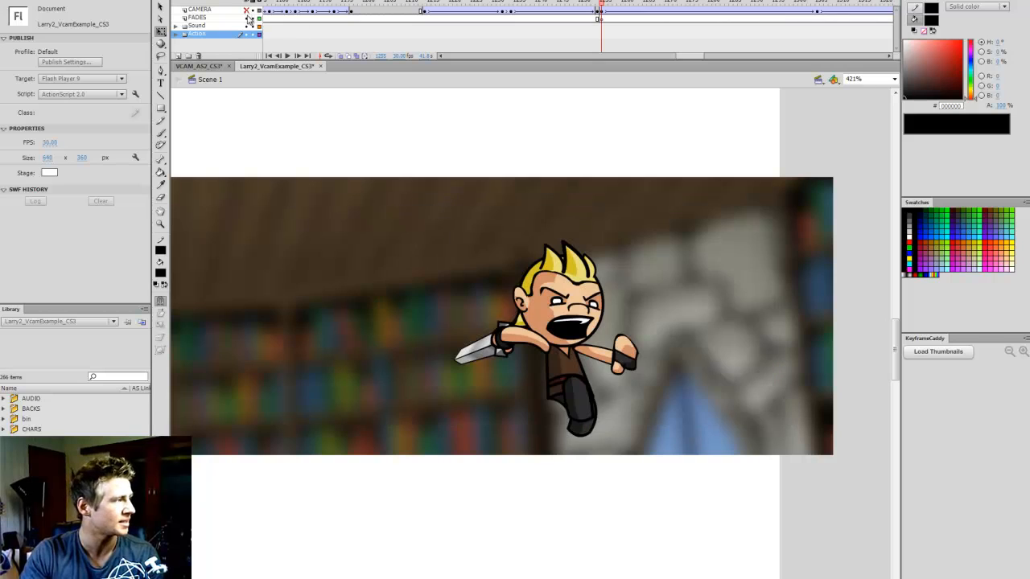
{"action": "left_click", "coordinate": [543, 275]}
{"action": "double_click", "coordinate": [590, 306]}
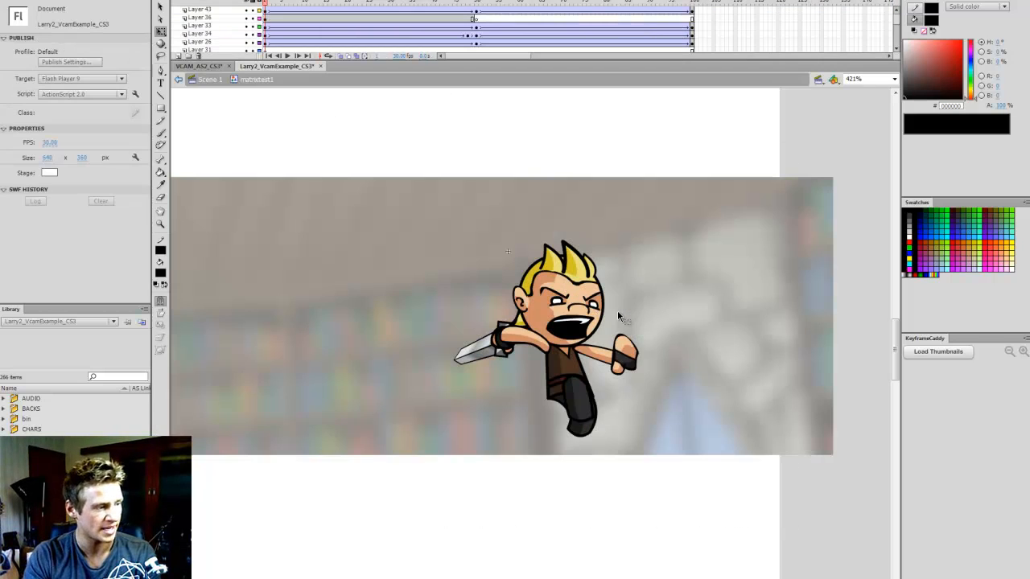
{"action": "key", "text": "Return"}
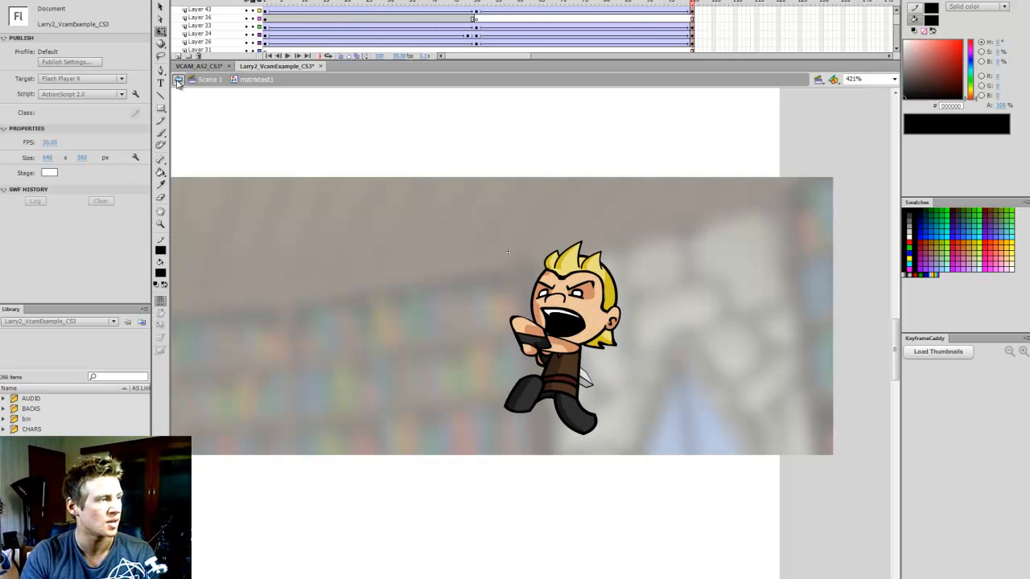
Return to Scene 1 with the stage set to Fit in Window, collapse the Action folder and show the CAMERA layer
{"action": "left_click", "coordinate": [178, 81]}
{"action": "left_click", "coordinate": [893, 79]}
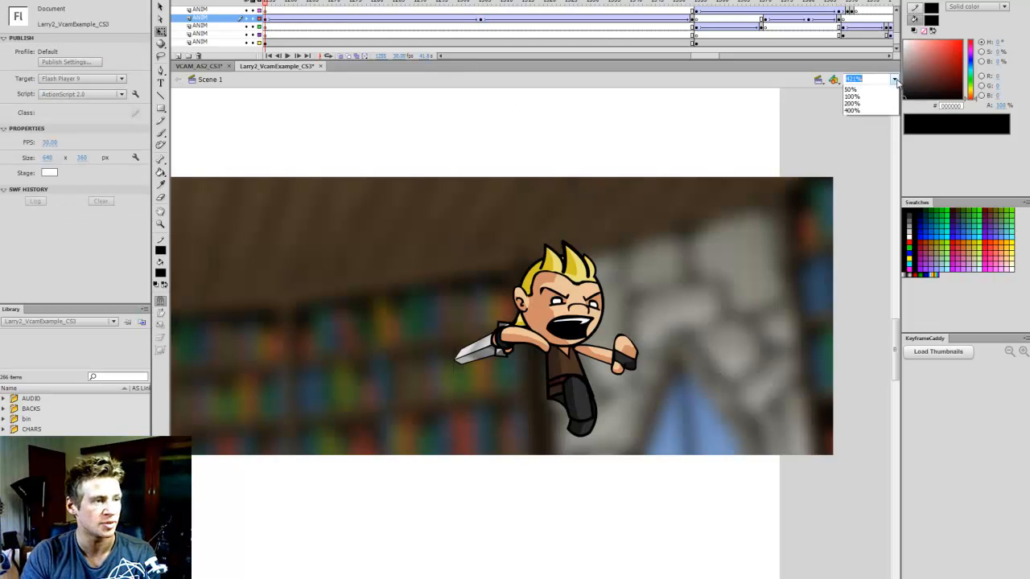
{"action": "left_click", "coordinate": [880, 90]}
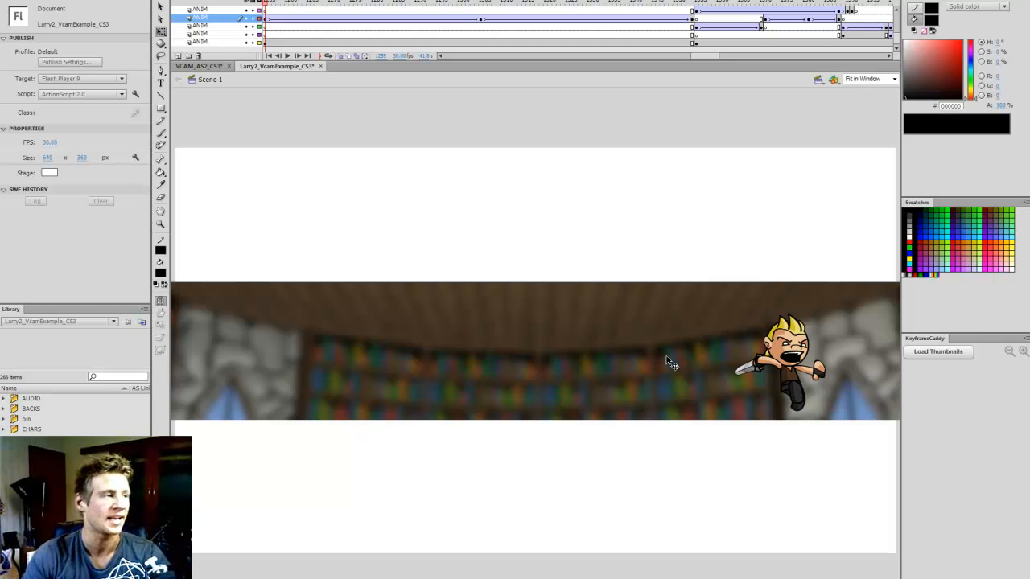
{"action": "scroll", "coordinate": [893, 44], "scroll_direction": "up", "scroll_amount": 3}
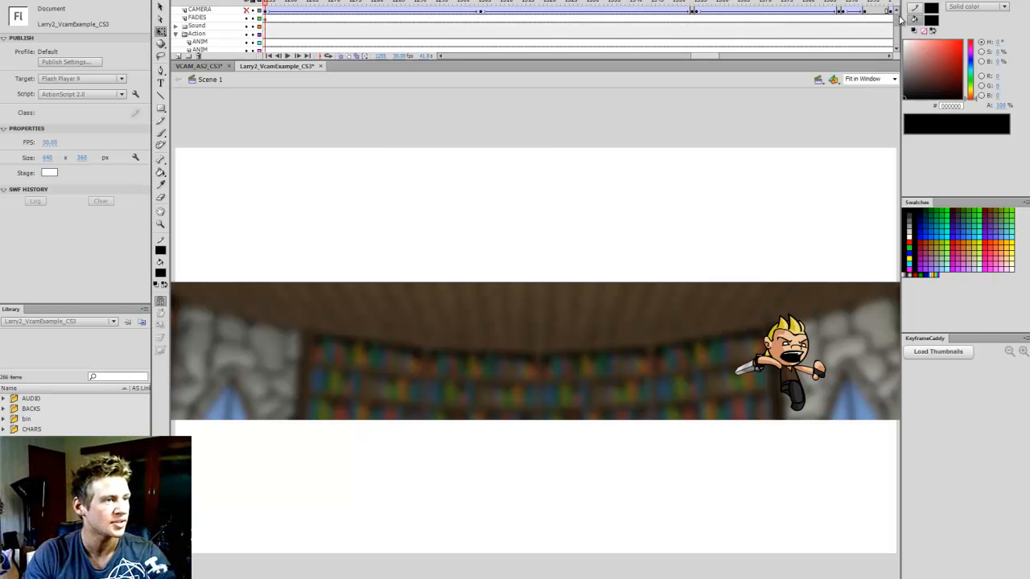
{"action": "left_click", "coordinate": [175, 34]}
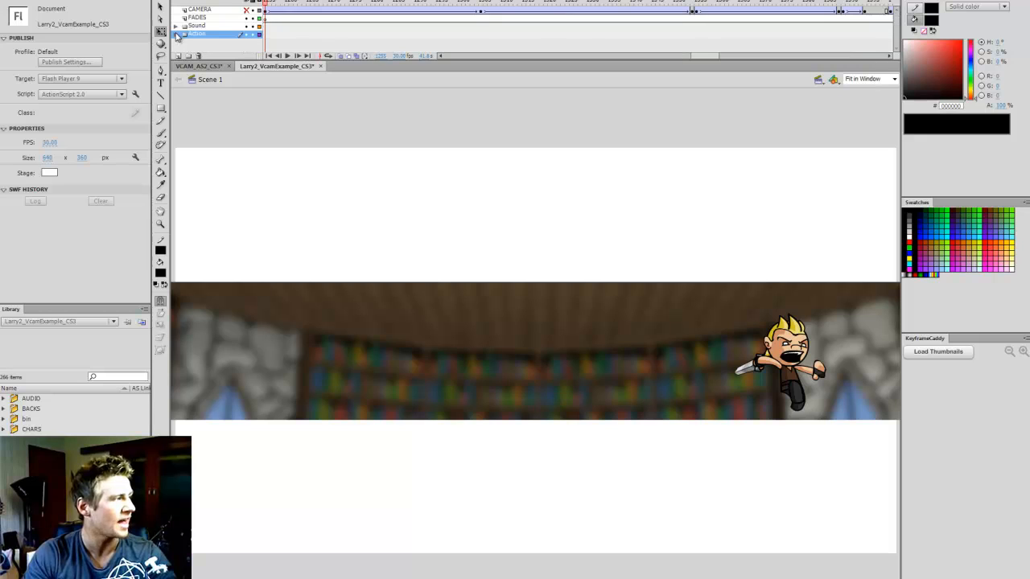
{"action": "left_click", "coordinate": [246, 9]}
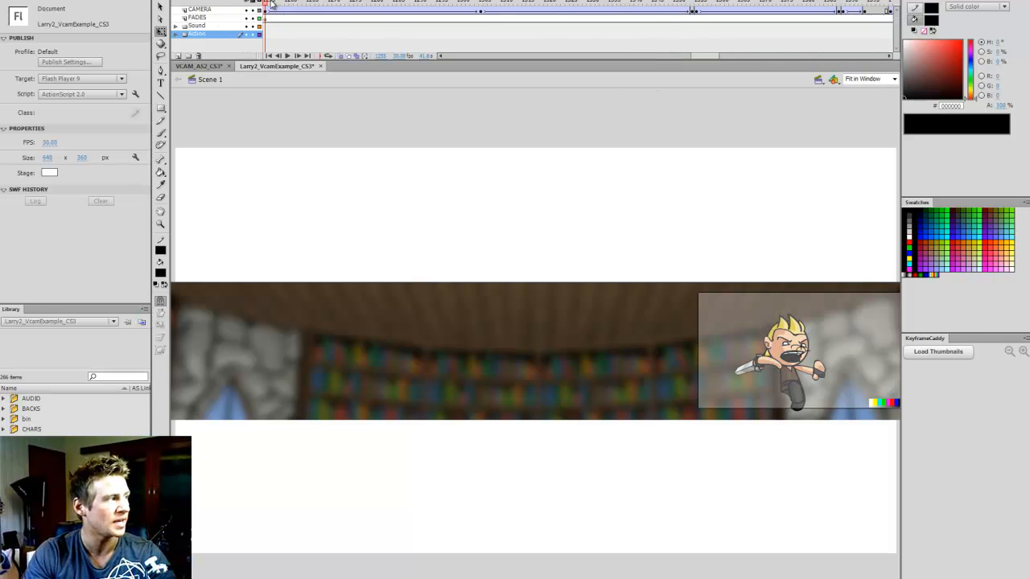
Scrub through the blurred panorama shot to follow the camera pan, and play the following wizard shot
{"action": "left_click_drag", "start_coordinate": [272, 3], "coordinate": [695, 4]}
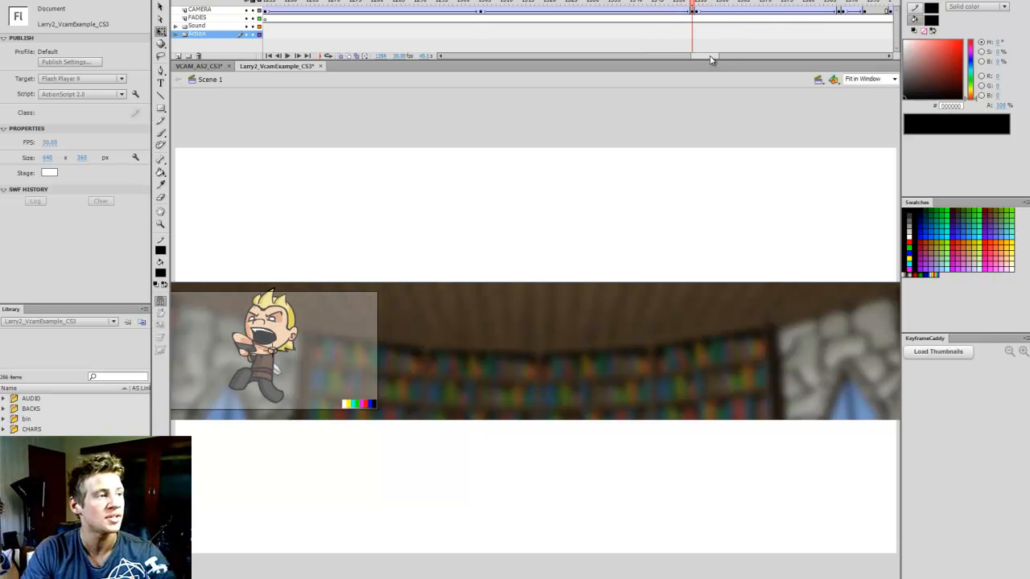
{"action": "left_click_drag", "start_coordinate": [711, 59], "coordinate": [721, 57]}
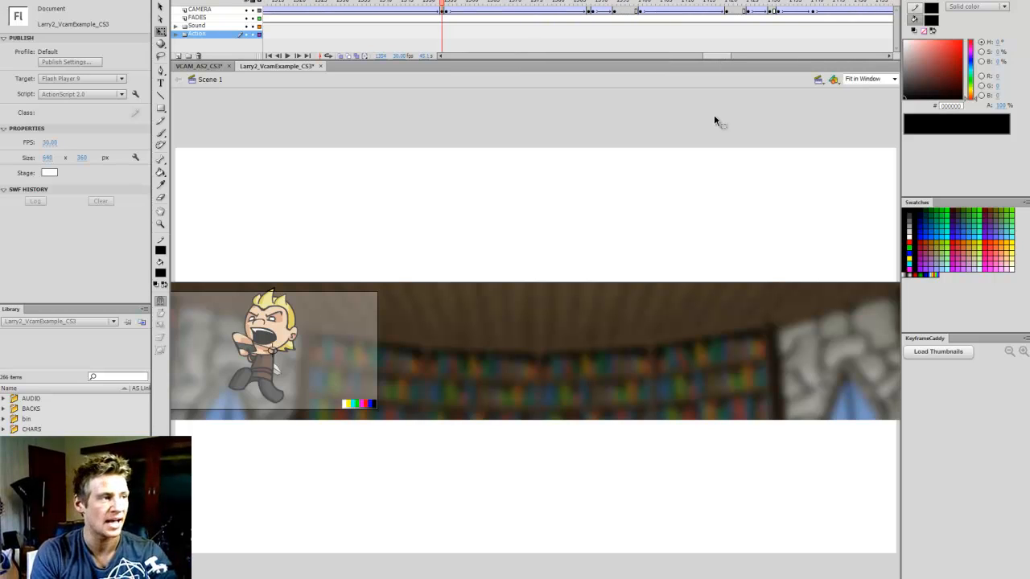
{"action": "key", "text": "period"}
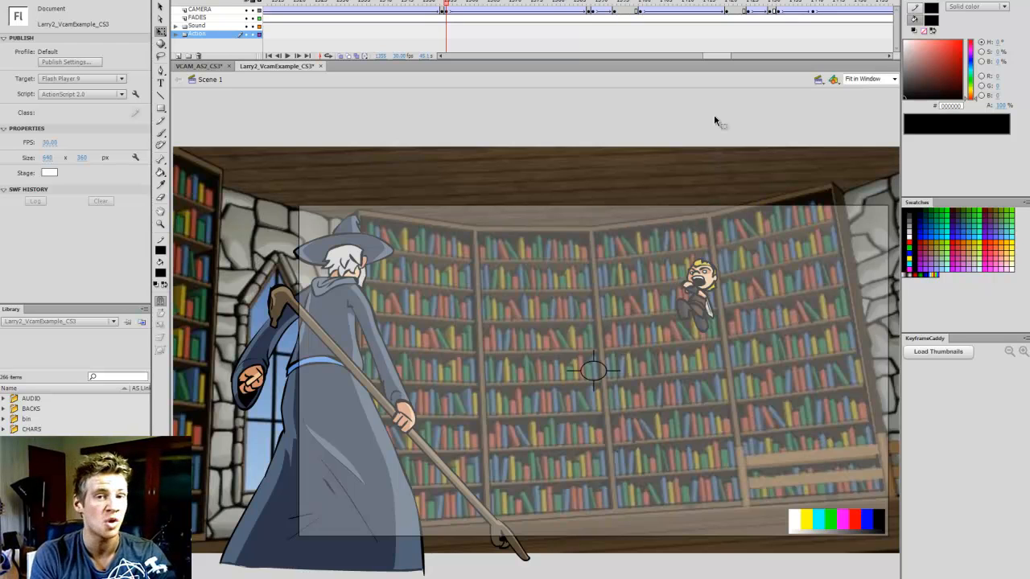
{"action": "key", "text": "Return"}
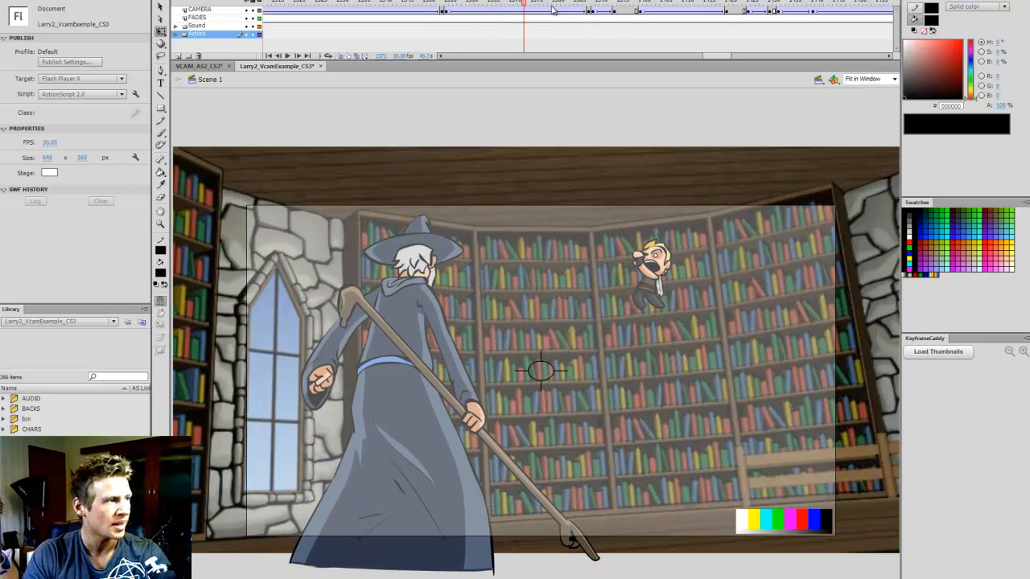
Rewind to the start of the wizard shot and replay it with the CAMERA layer hidden
{"action": "left_click_drag", "start_coordinate": [533, 4], "coordinate": [450, 6]}
{"action": "left_click", "coordinate": [246, 9]}
{"action": "key", "text": "Return"}
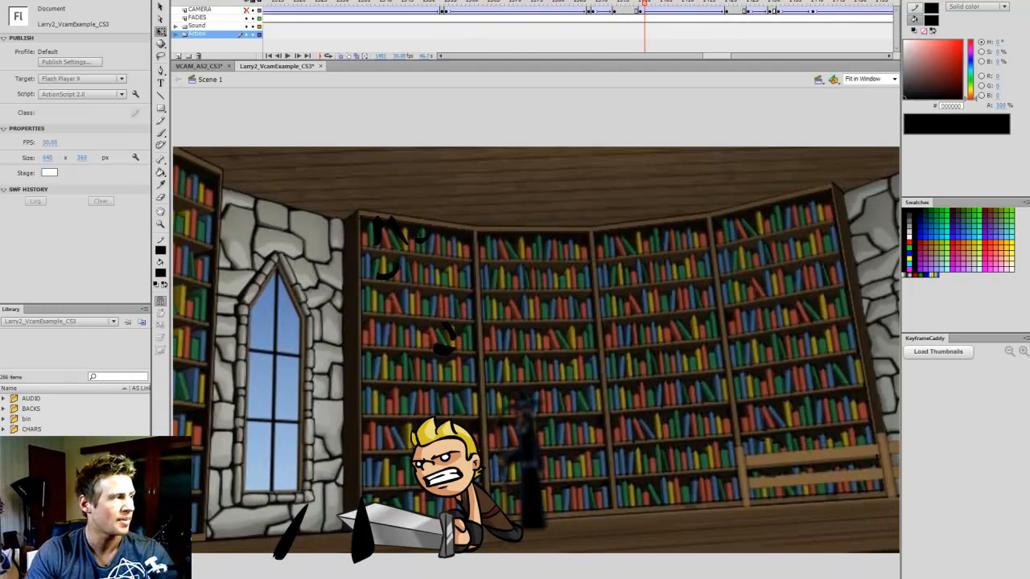
Show the CAMERA layer again and scrub from the wizard shot to the animation's last frame, viewed at Fit in Window
{"action": "left_click", "coordinate": [247, 9]}
{"action": "left_click", "coordinate": [451, 4]}
{"action": "left_click_drag", "start_coordinate": [452, 4], "coordinate": [831, 46]}
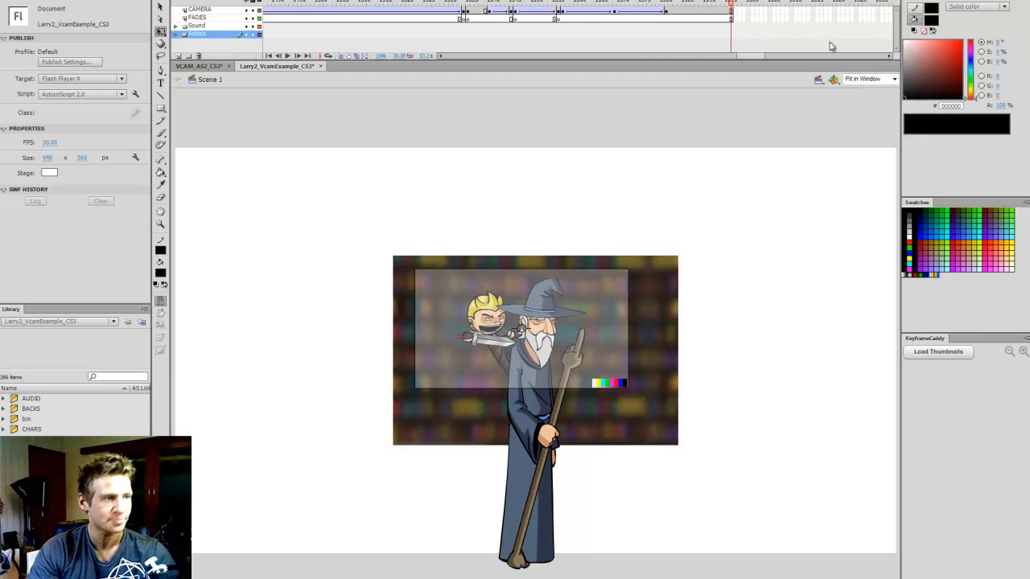
{"action": "left_click", "coordinate": [894, 79]}
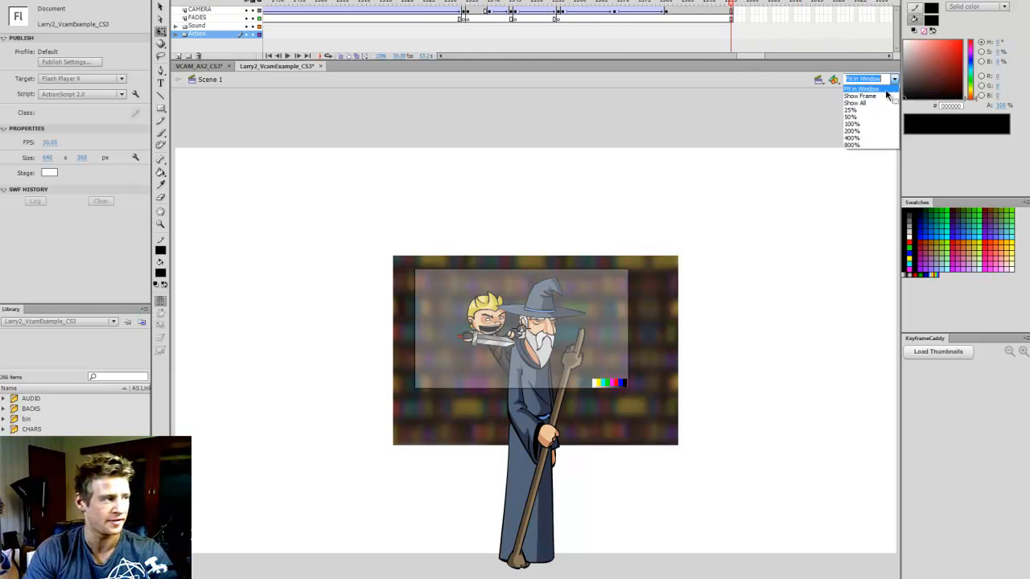
{"action": "left_click", "coordinate": [886, 89]}
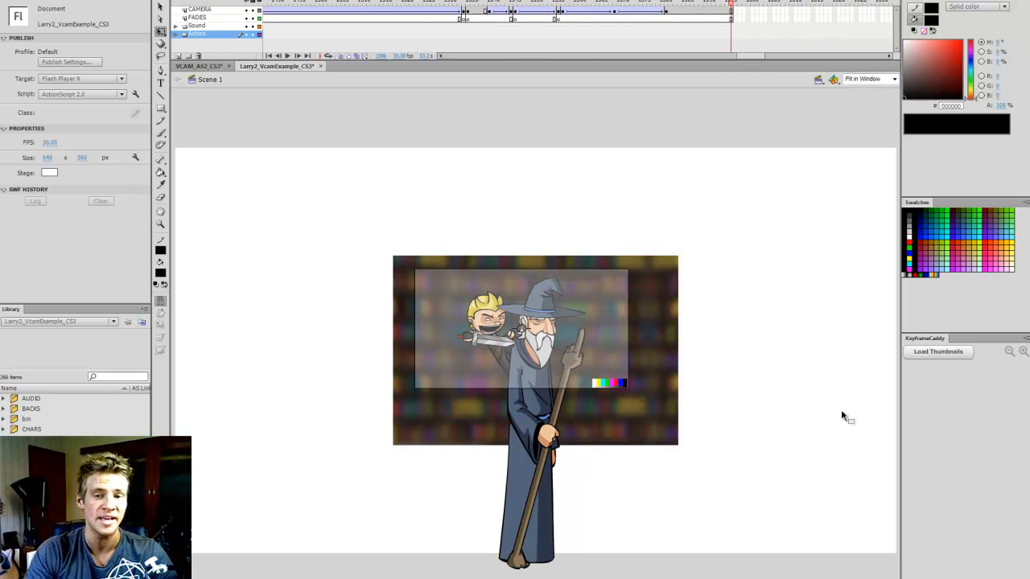